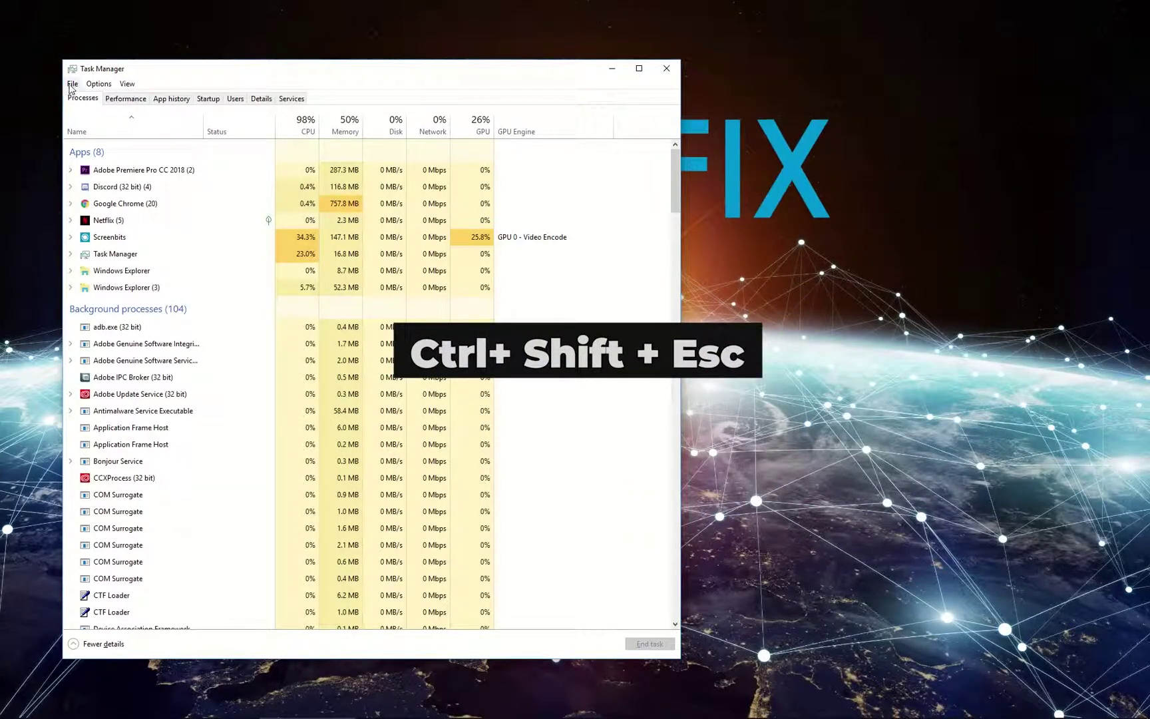
Run ms-settings: as a new task from Task Manager's File menu to open Windows Settings.
left_click(72, 84)
left_click(110, 97)
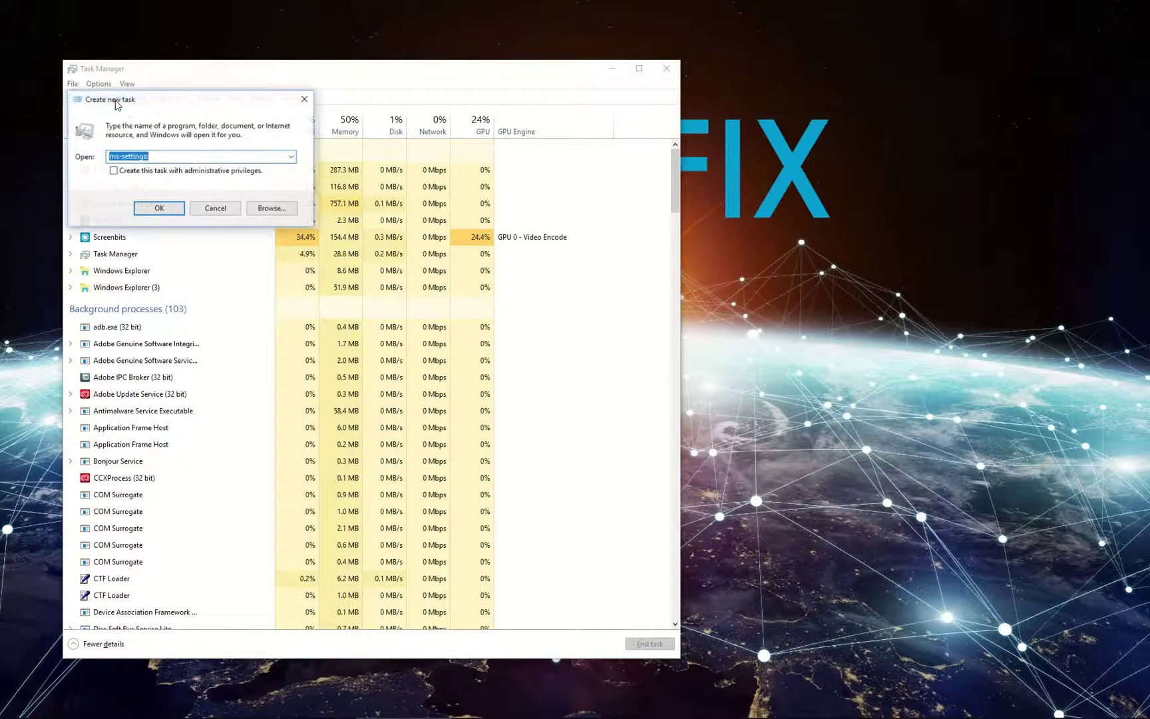
type("ms-settings:")
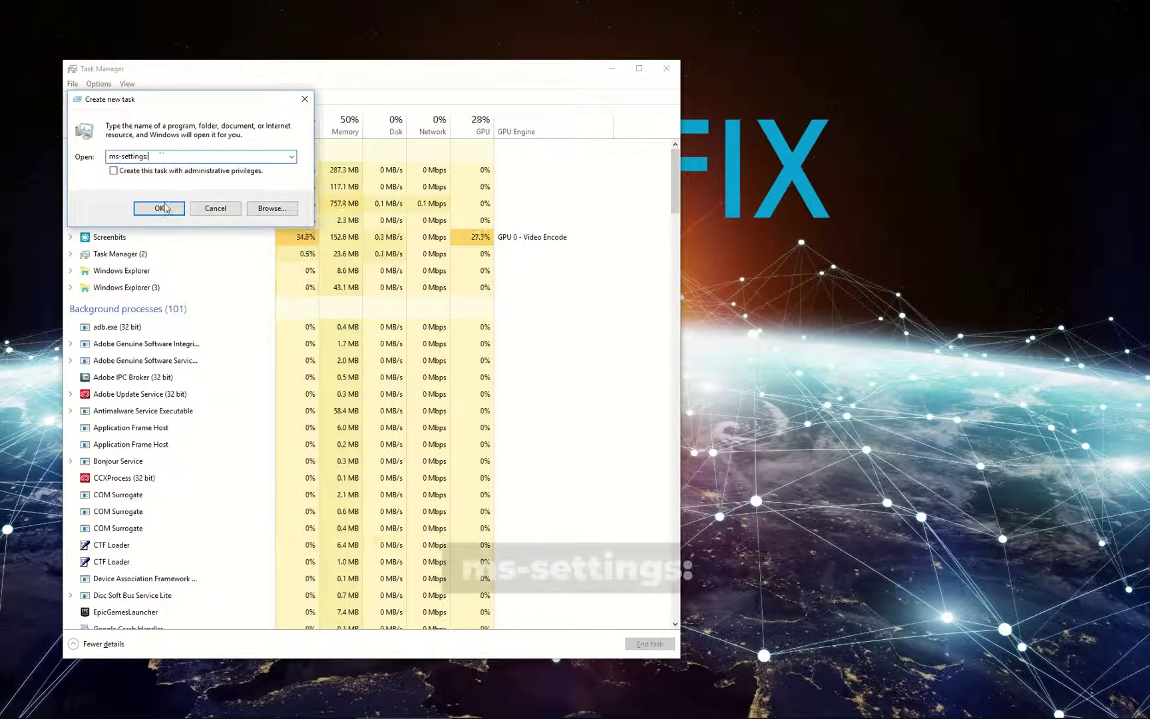
left_click(160, 208)
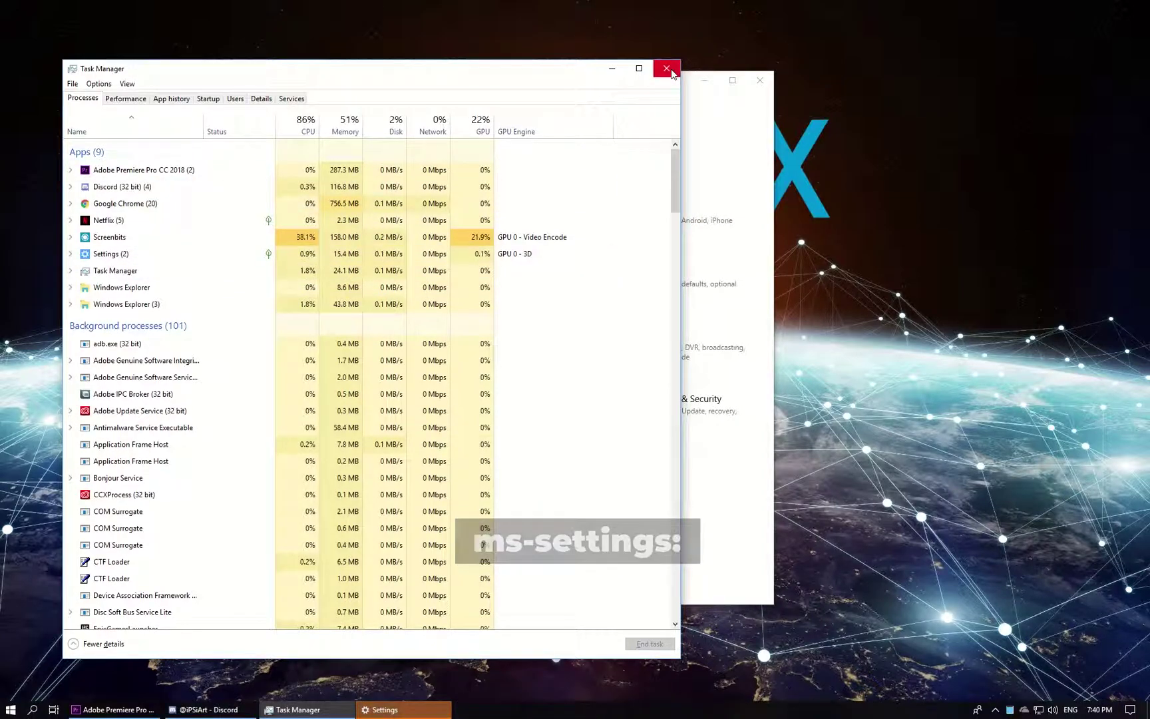
Close Task Manager and open Windows Defender Security Center via Update & Security > Windows Security.
left_click(667, 68)
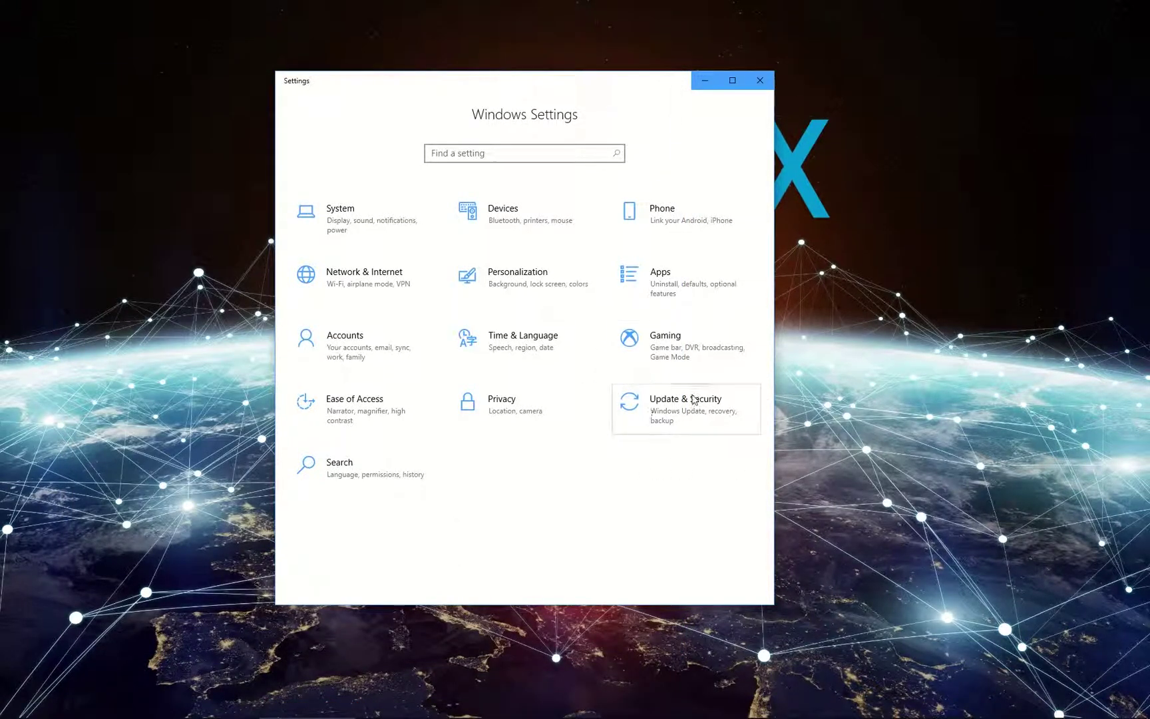
left_click(694, 400)
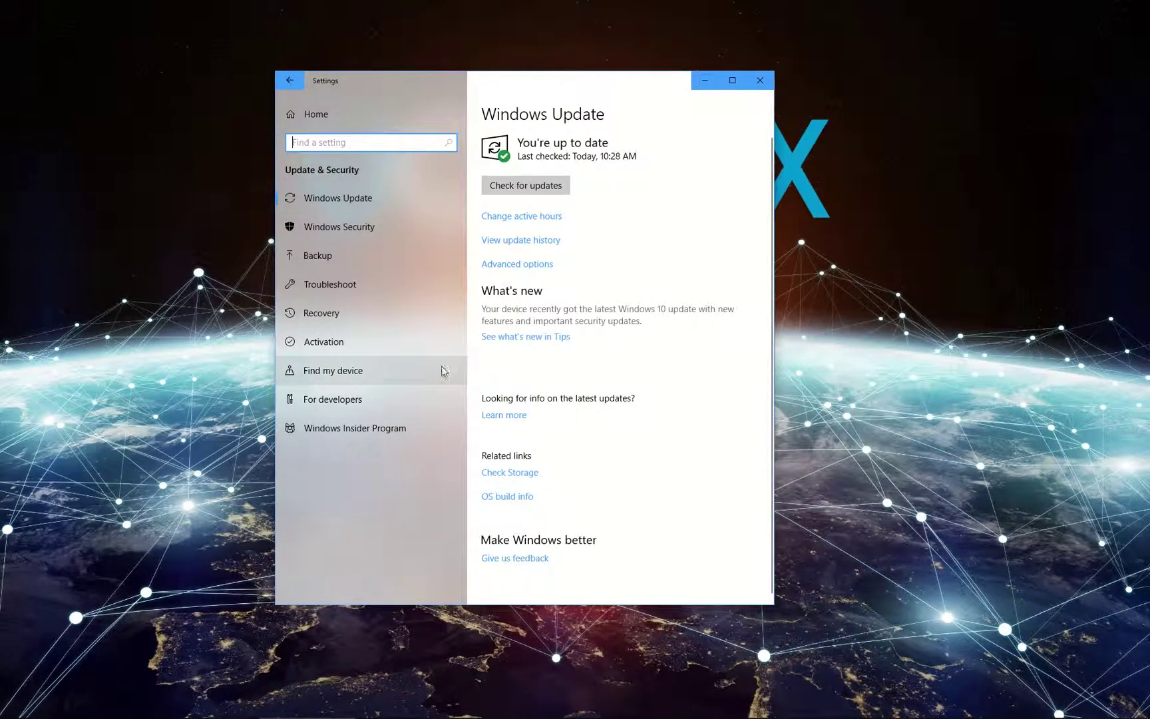
left_click(350, 233)
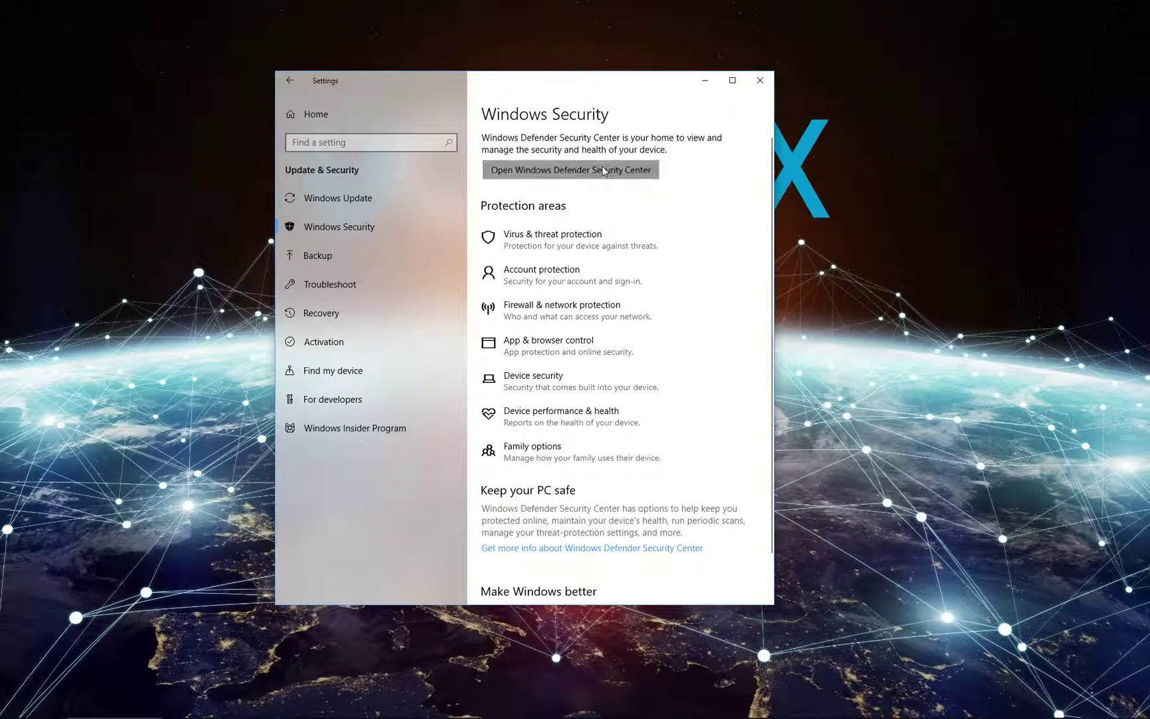
left_click(602, 172)
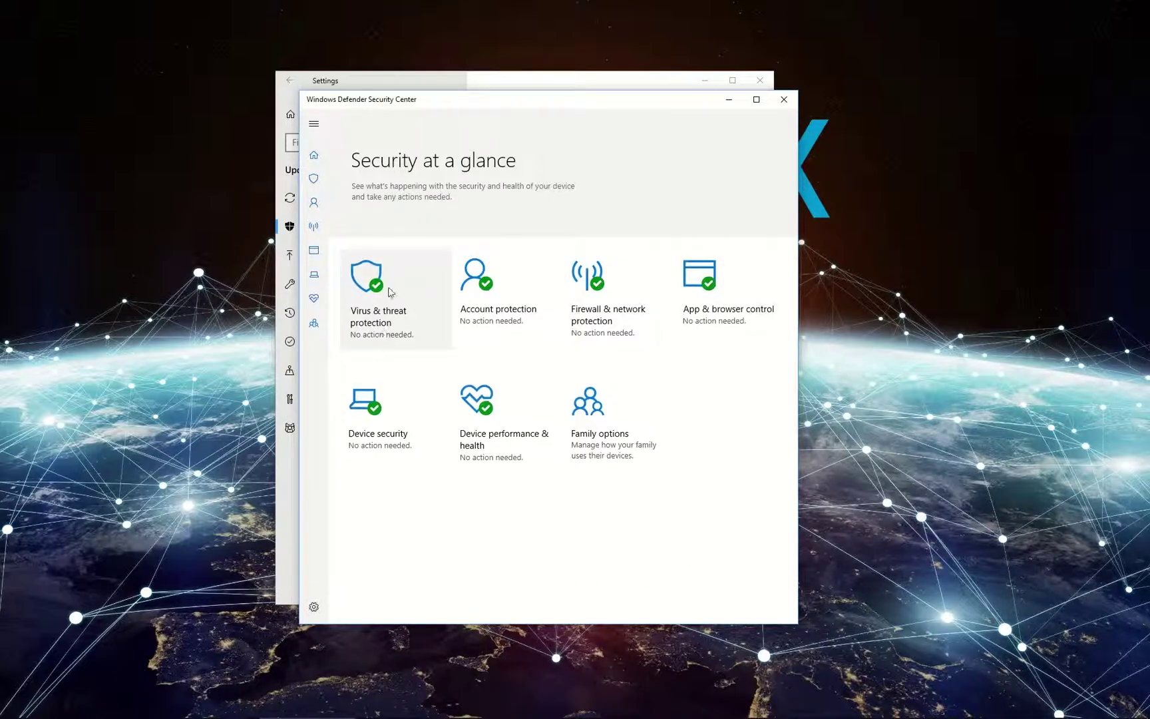
Turn Real-time protection off in the Virus & threat protection settings.
left_click(392, 312)
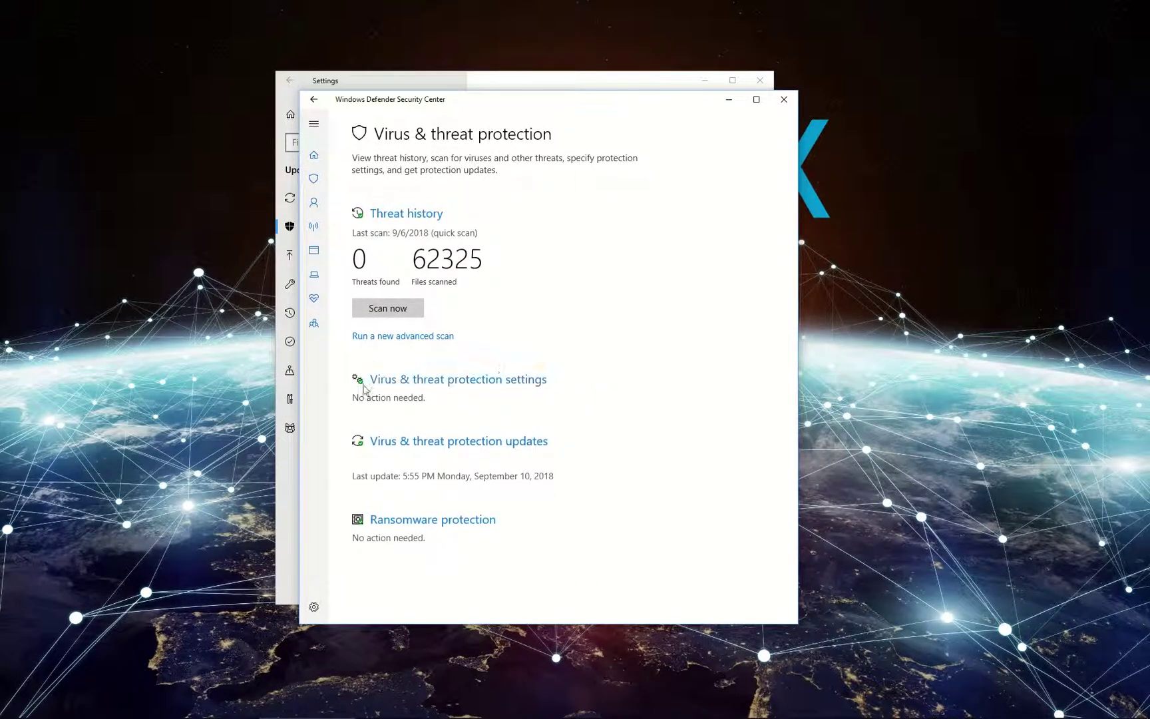
left_click(501, 379)
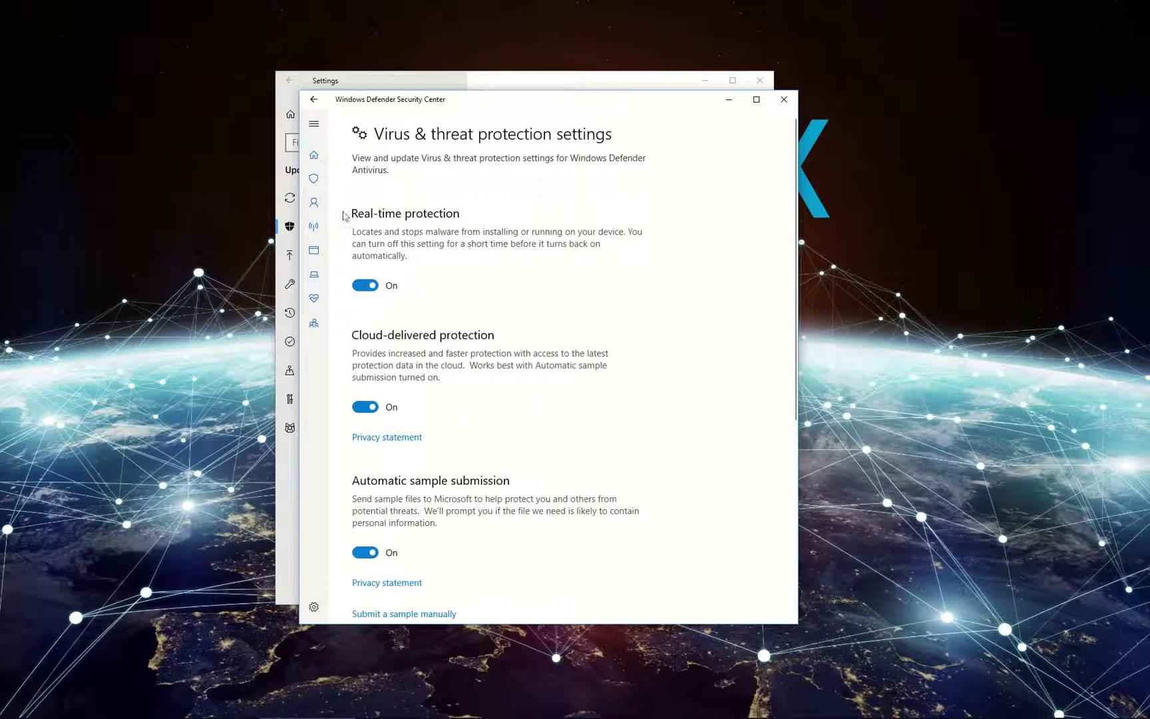
left_click(374, 283)
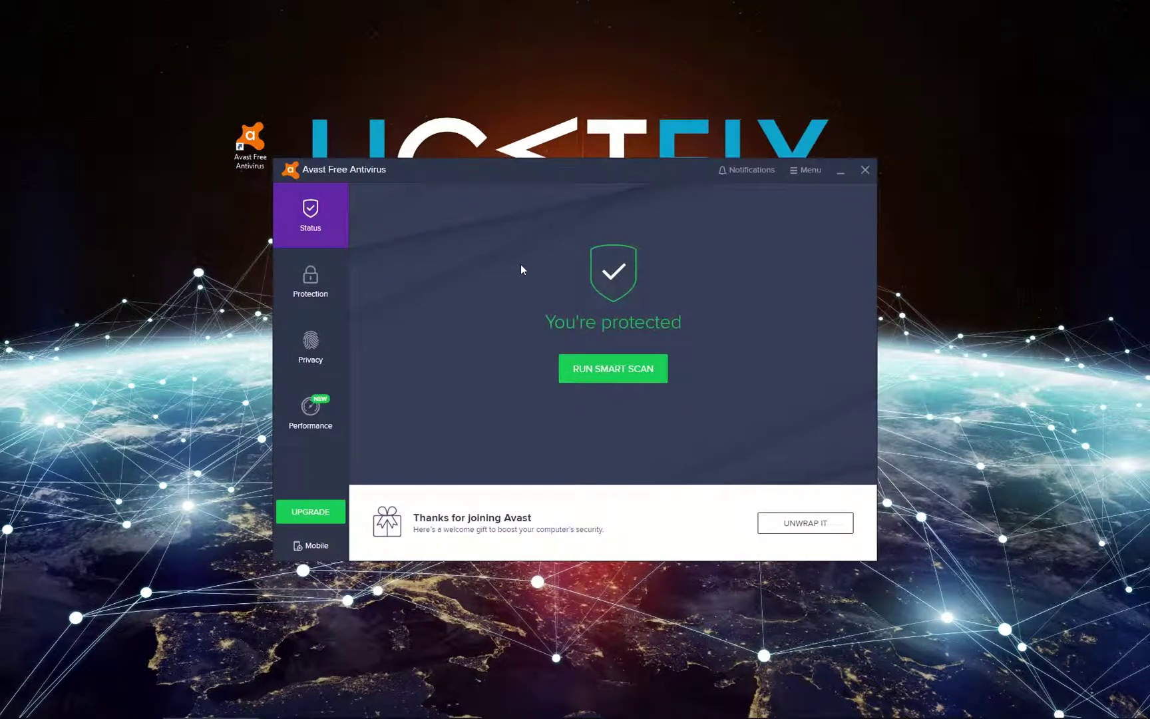
Uncheck 'Enable Avast self-defense module' in Avast's Troubleshooting settings, then apply and confirm with Yes.
left_click(805, 171)
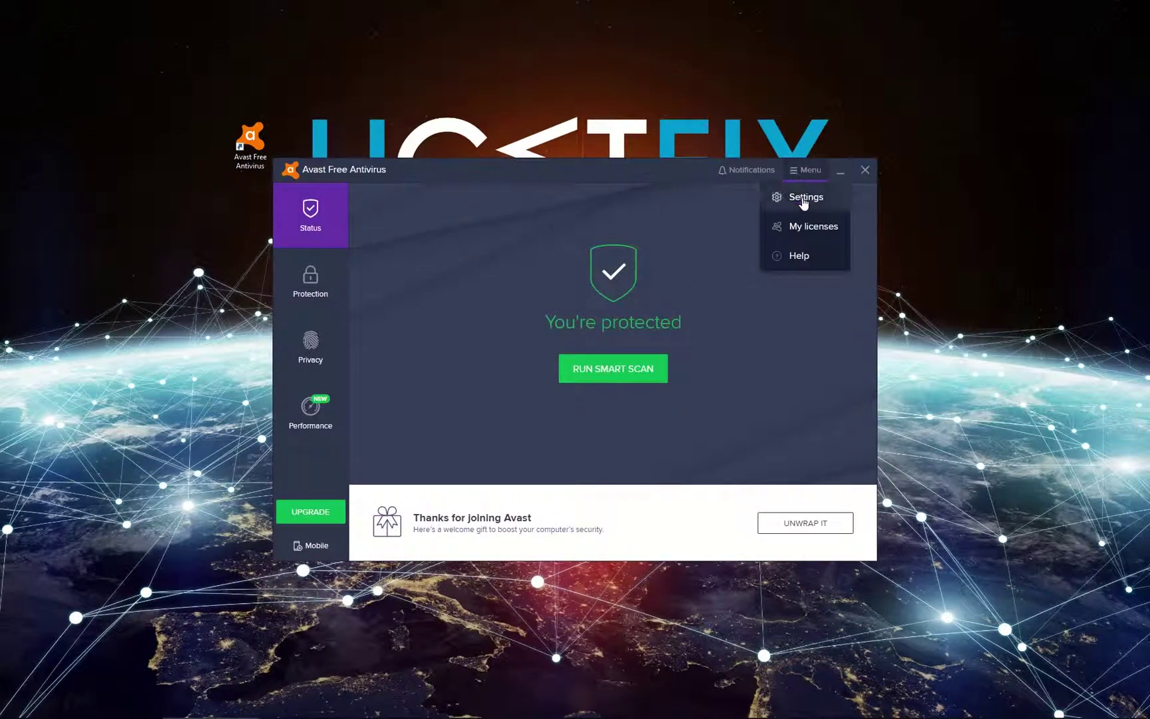
left_click(804, 200)
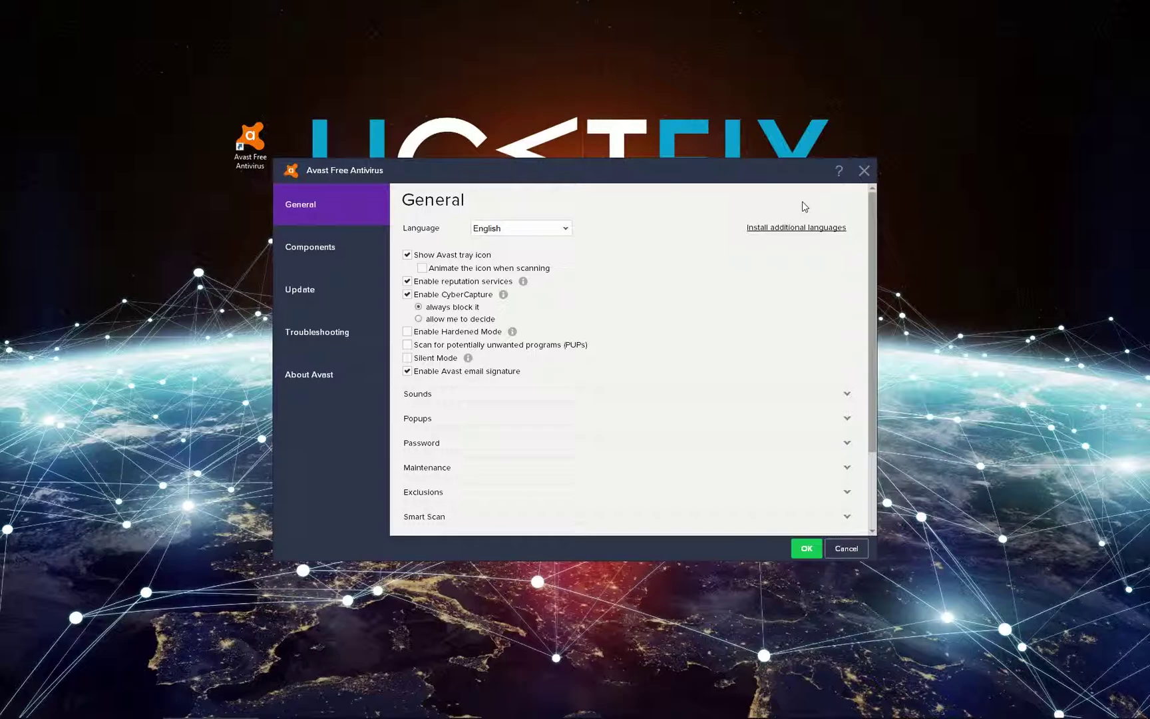
left_click(318, 336)
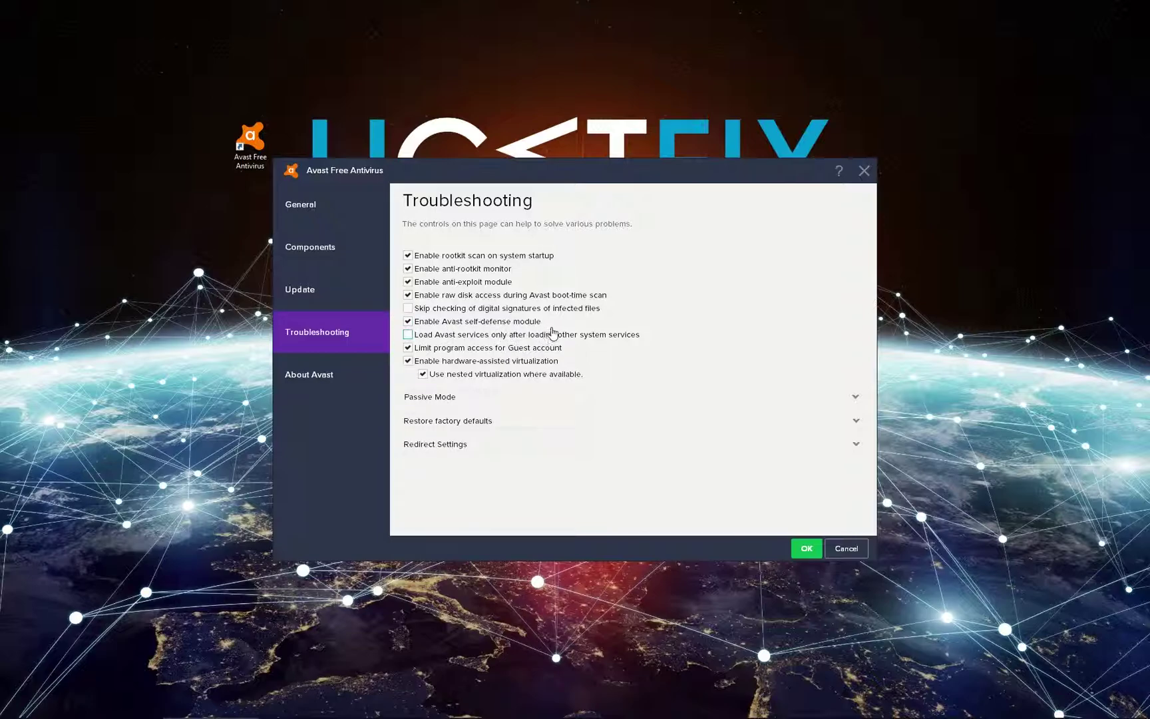
left_click(408, 322)
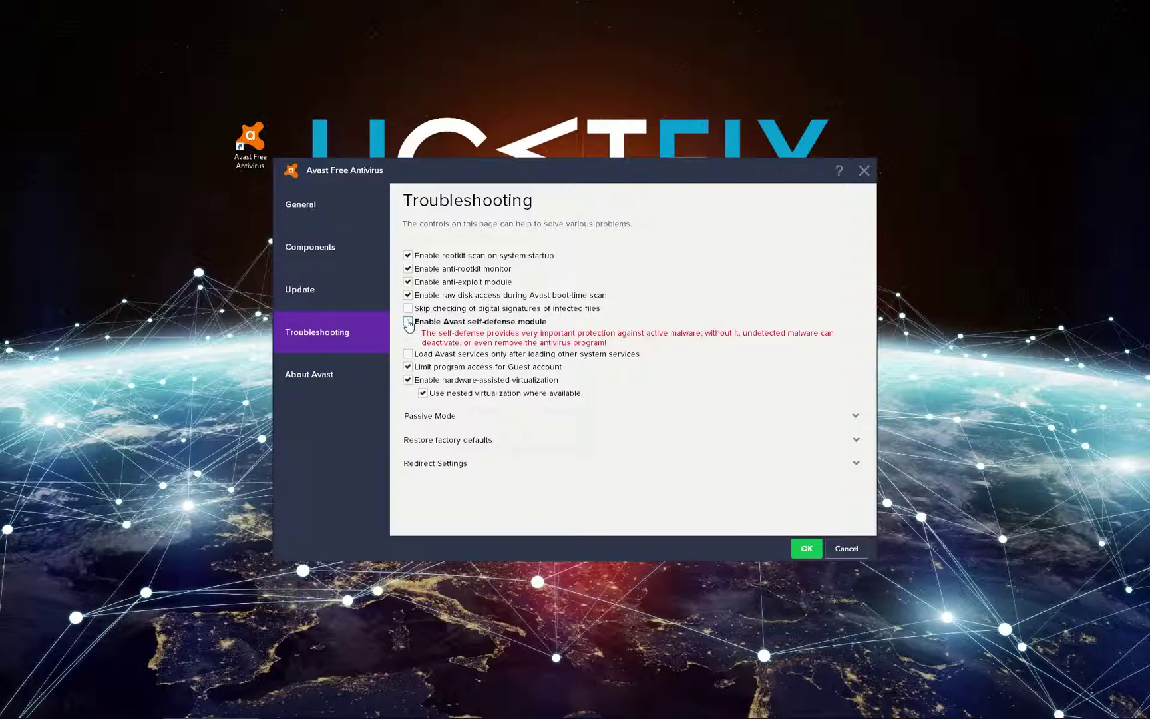
left_click(805, 549)
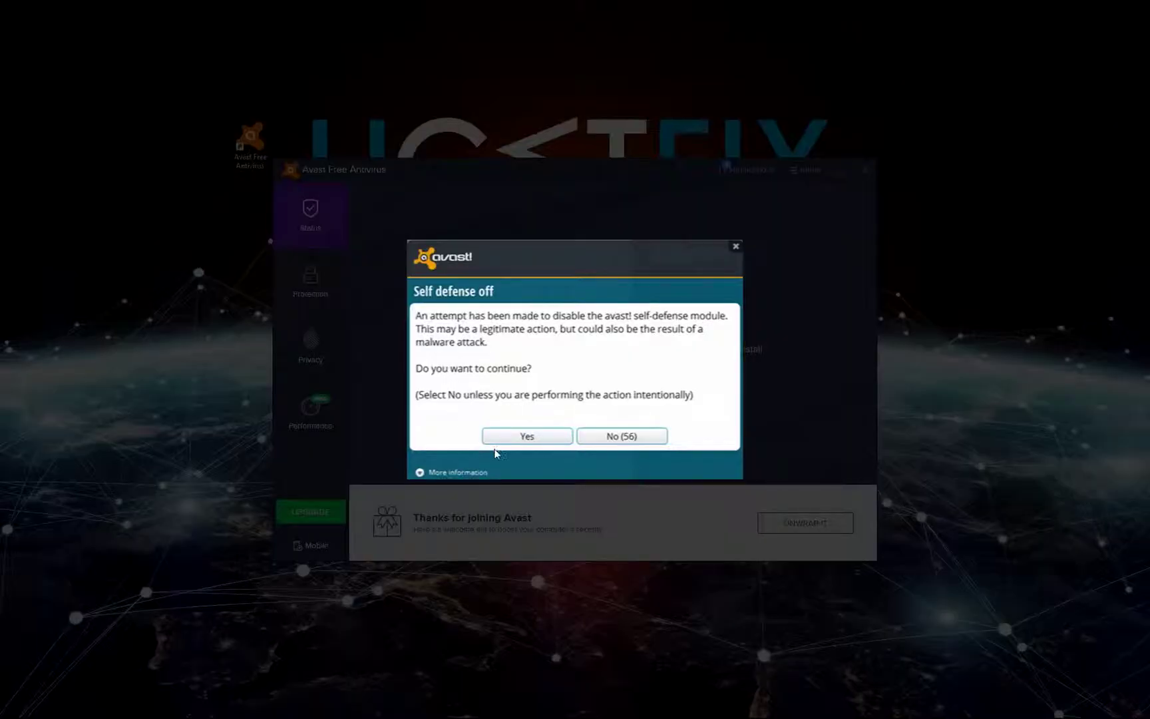
left_click(527, 436)
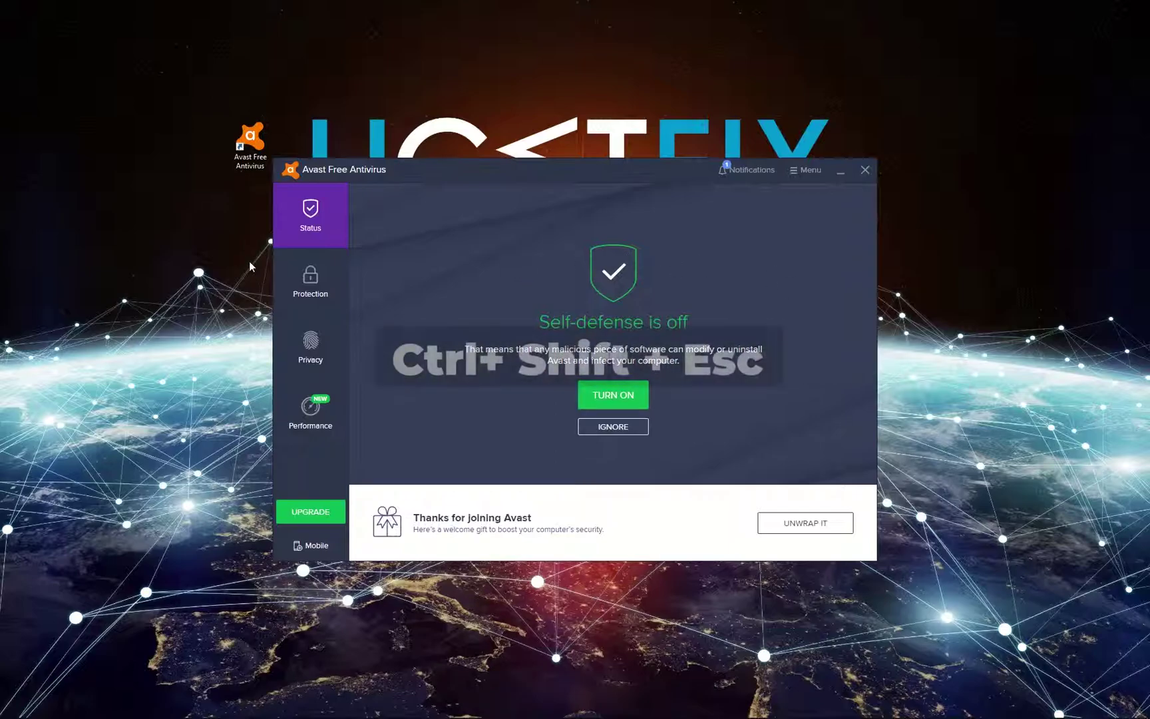
End the Avast Antivirus task in Task Manager and open the Create new task dialog.
key("ctrl+shift+Escape")
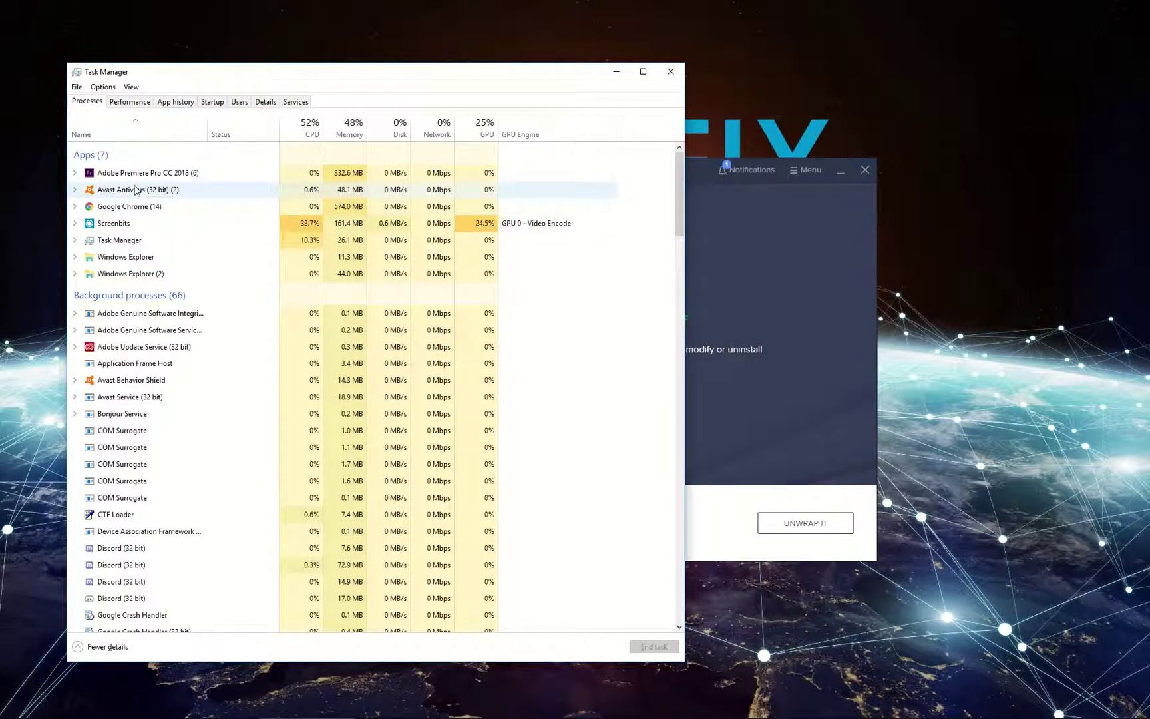
left_click(135, 190)
right_click(122, 193)
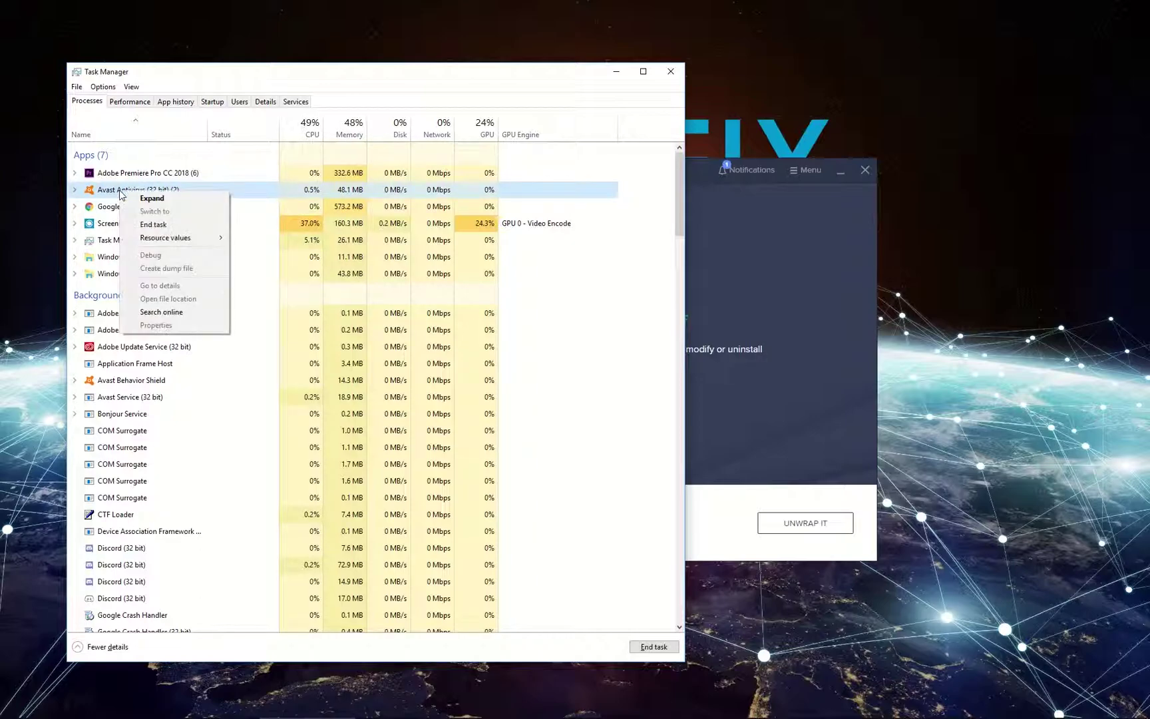
left_click(155, 225)
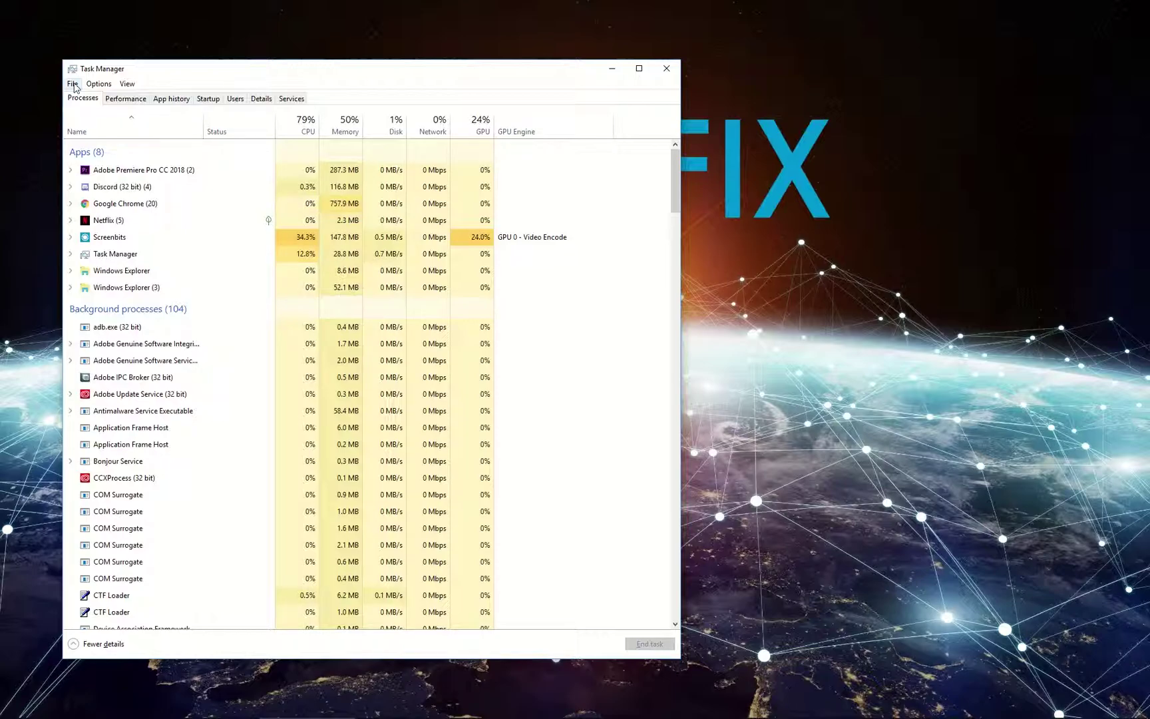
left_click(72, 84)
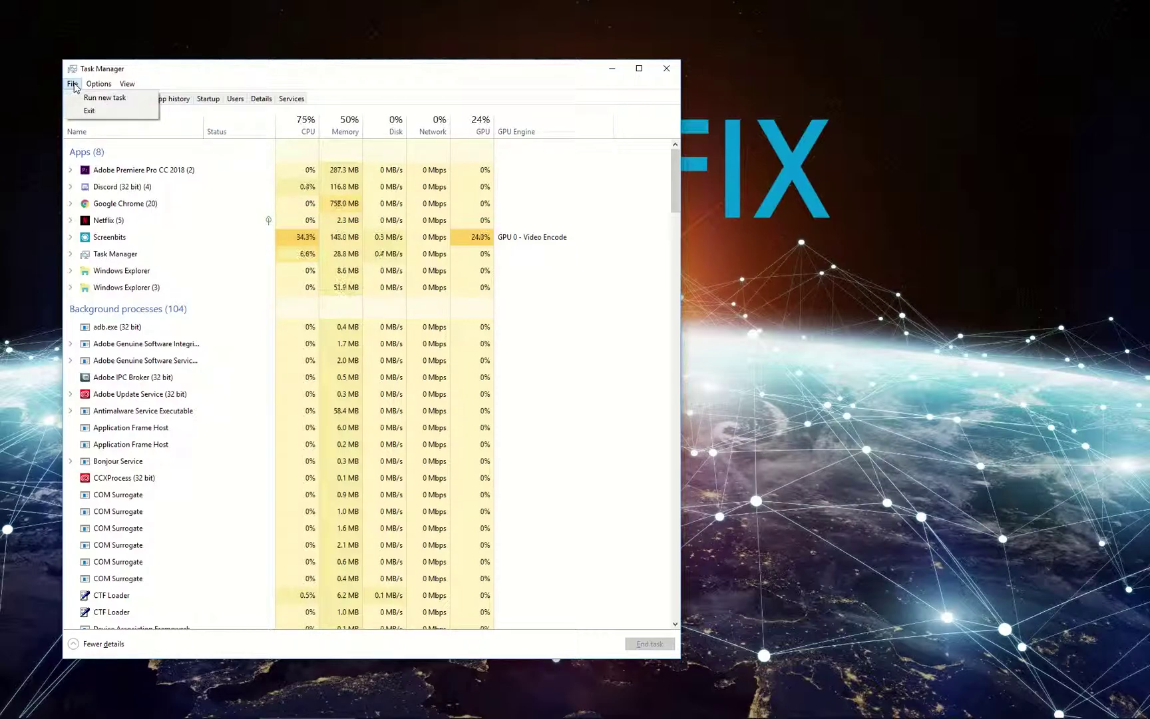
left_click(104, 97)
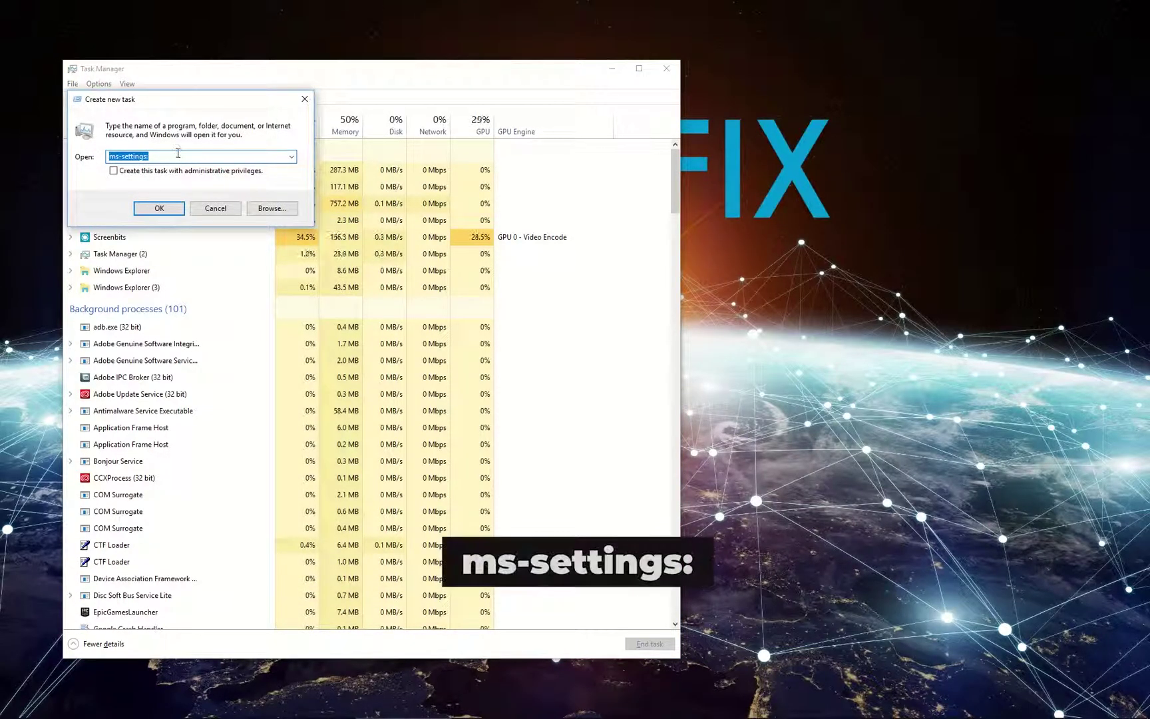
Open Settings with ms-settings: and uninstall Avast Free Antivirus from Apps & features, confirming in Avast Setup.
left_click(161, 209)
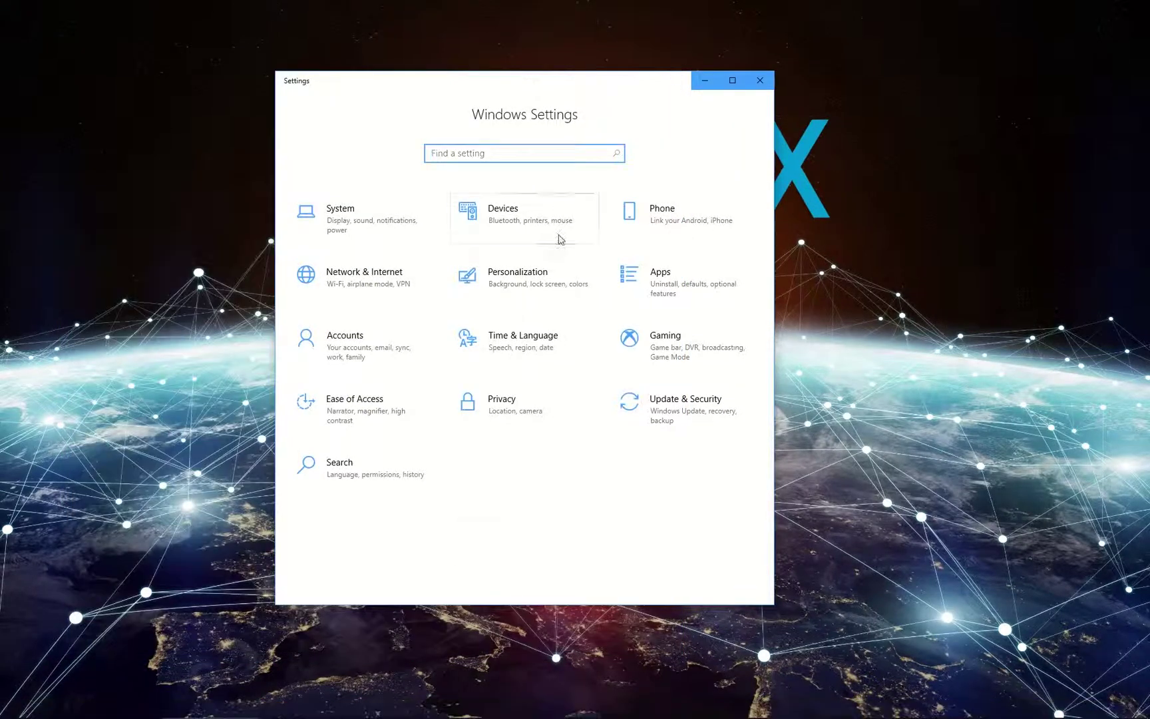
left_click(676, 286)
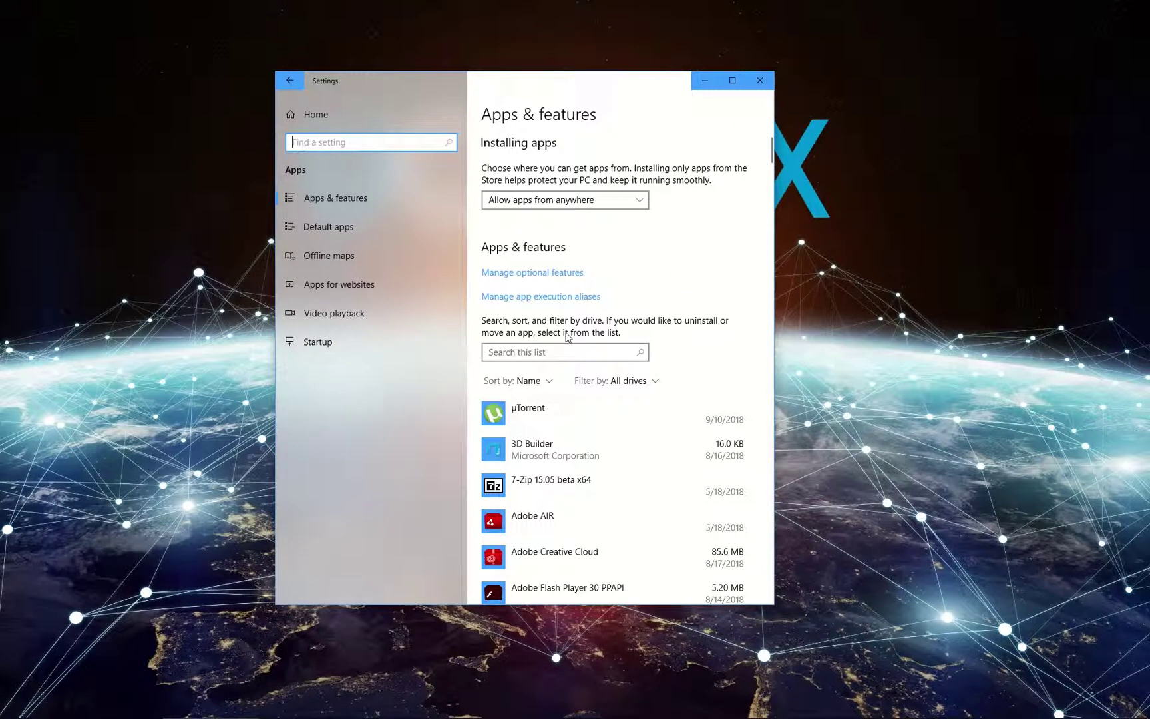
scroll(693, 437, "down", 14)
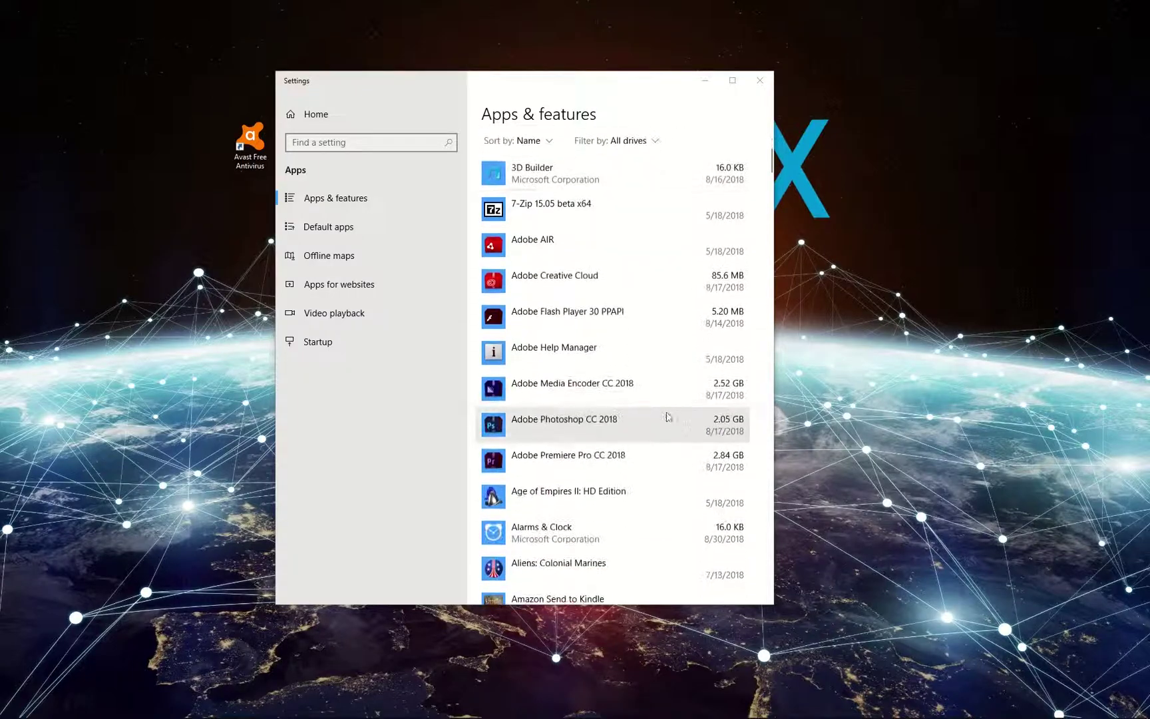
scroll(639, 405, "down", 2)
left_click(616, 356)
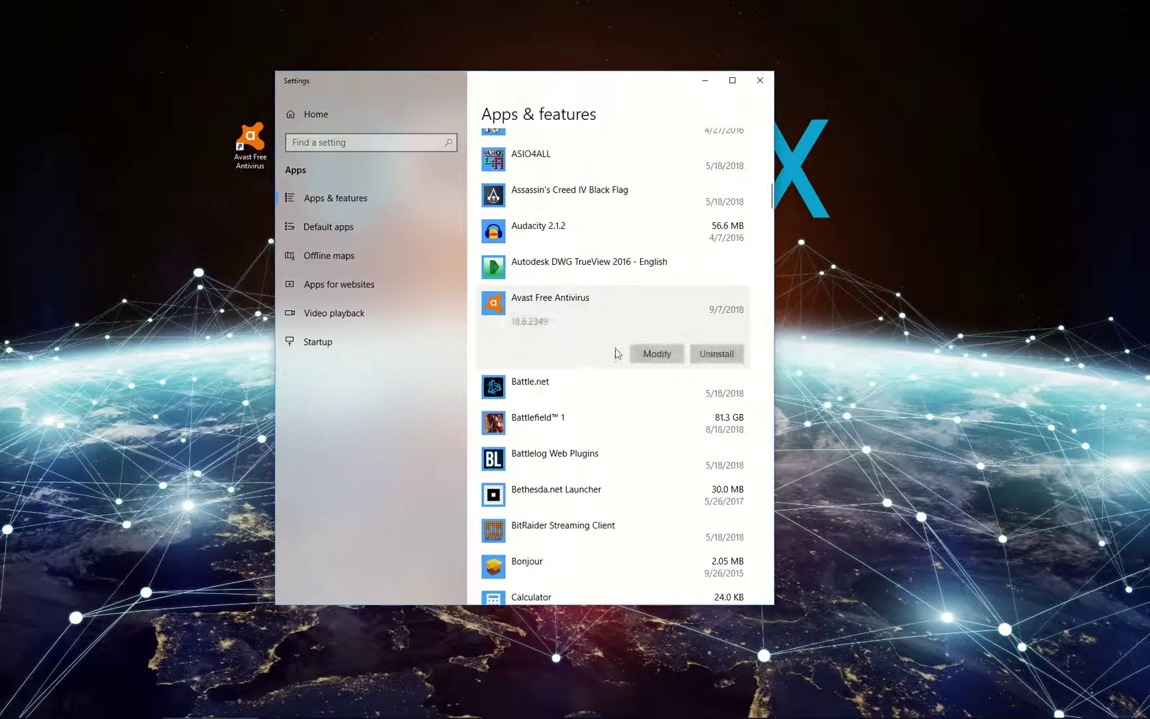
left_click(721, 354)
left_click(739, 324)
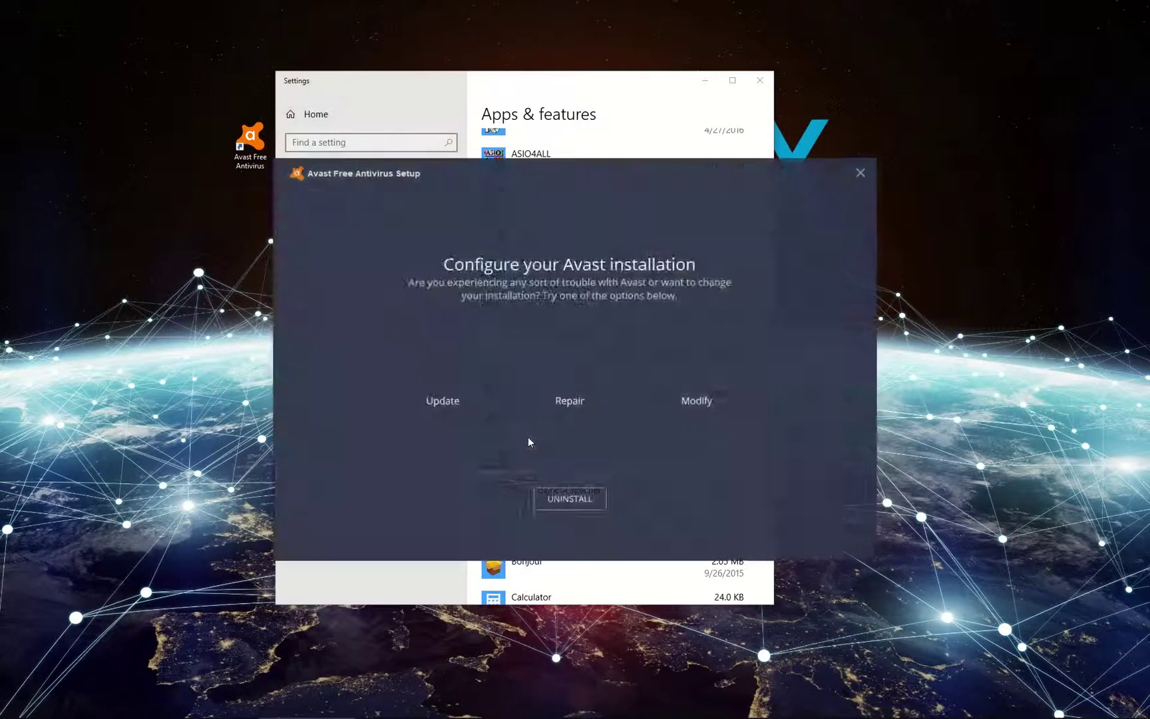
left_click(577, 497)
left_click(361, 342)
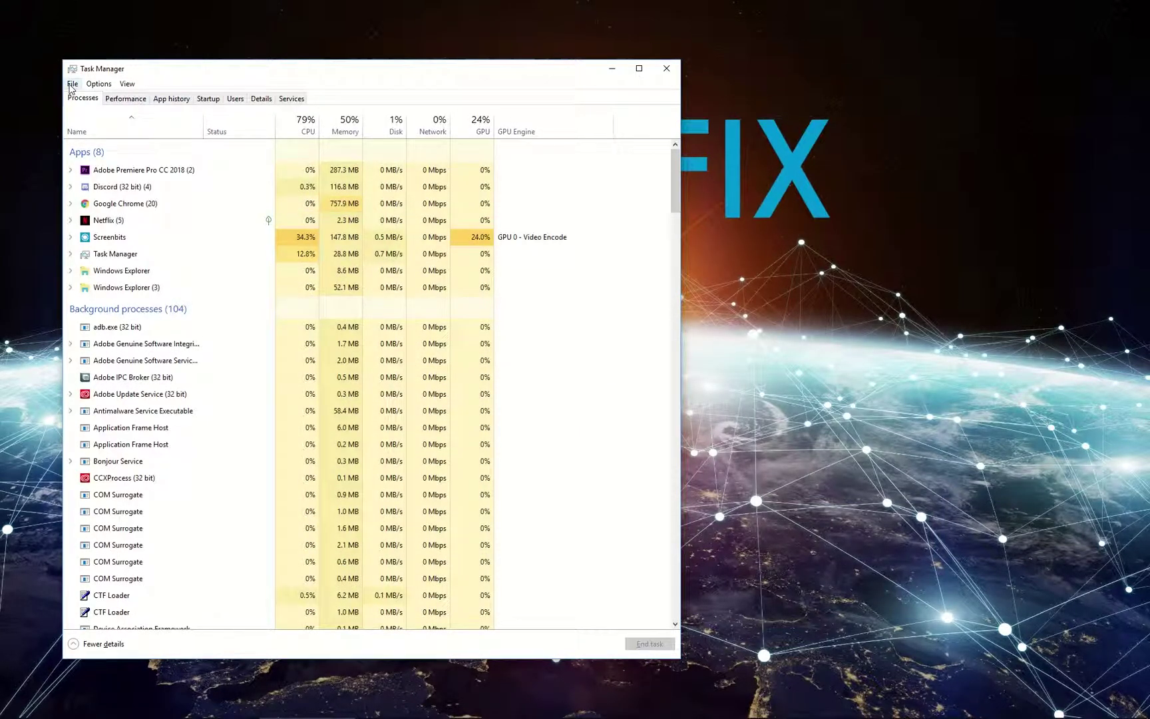
Enter powershell as a new task and tick 'Create this task with administrative privileges'.
left_click(72, 83)
left_click(118, 97)
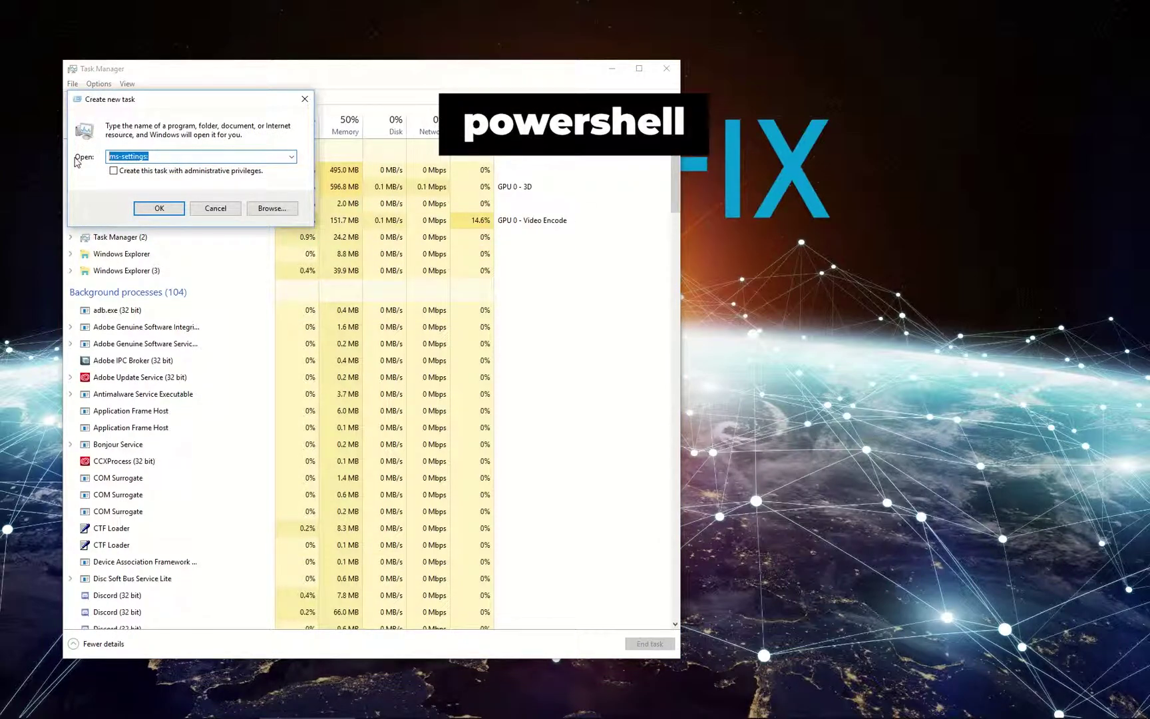
type("o")
key("BackSpace")
type("powershell")
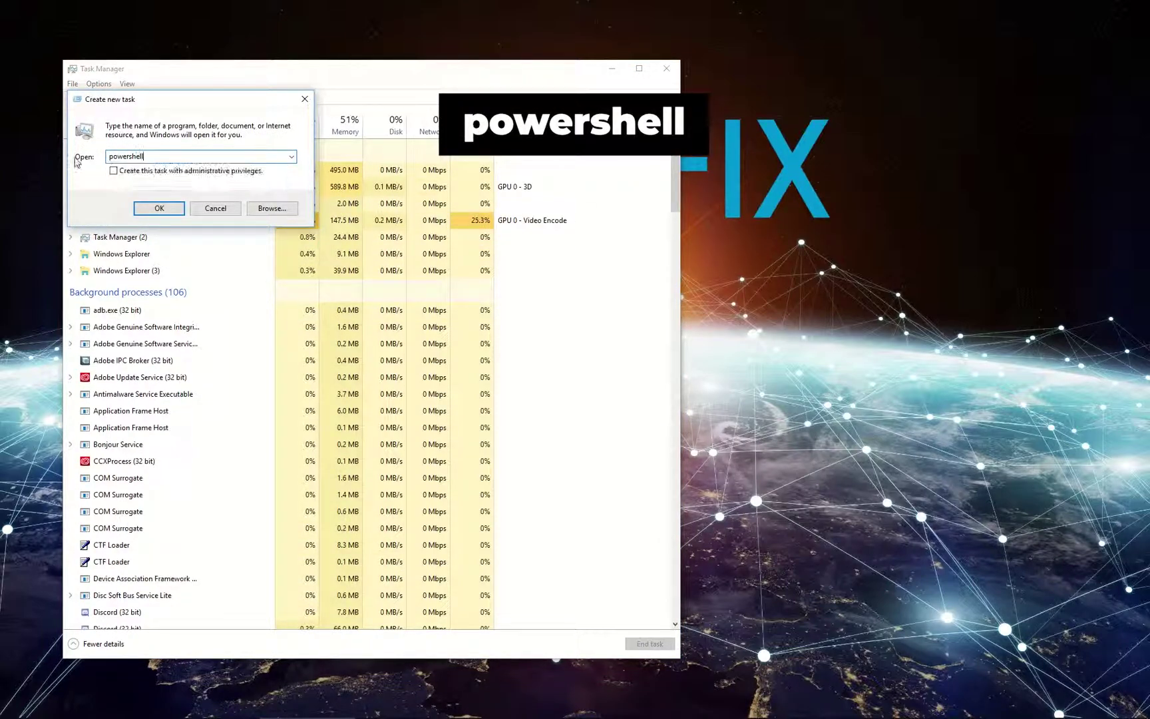
left_click(113, 171)
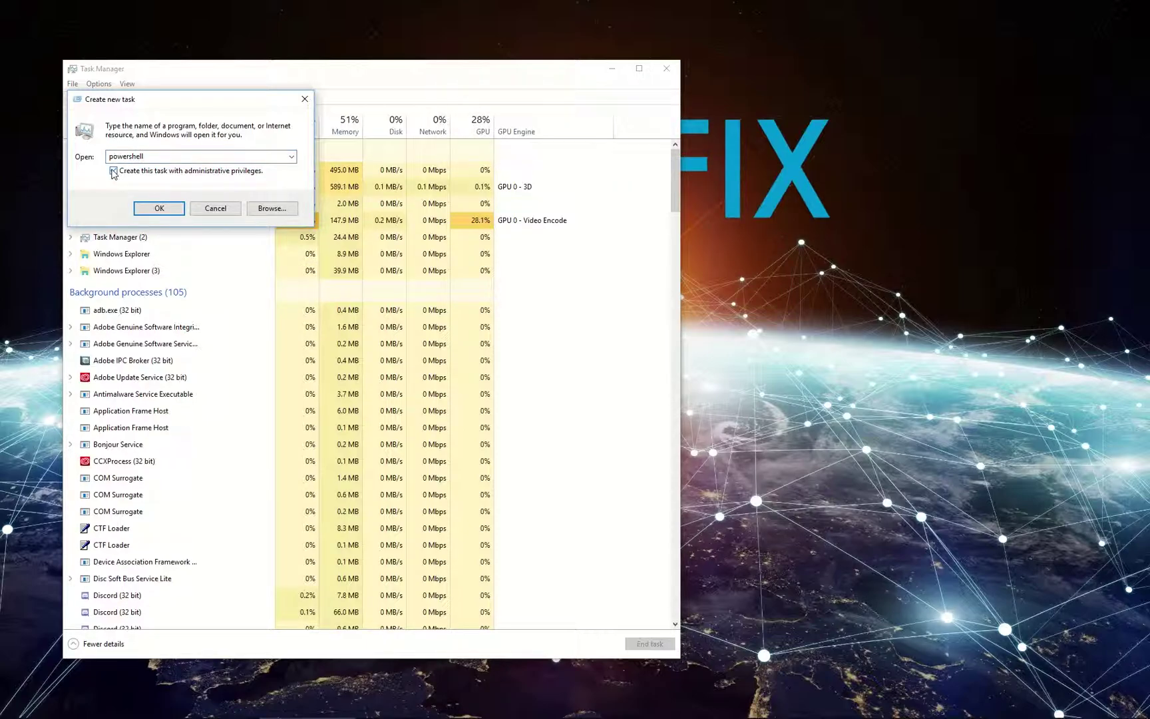
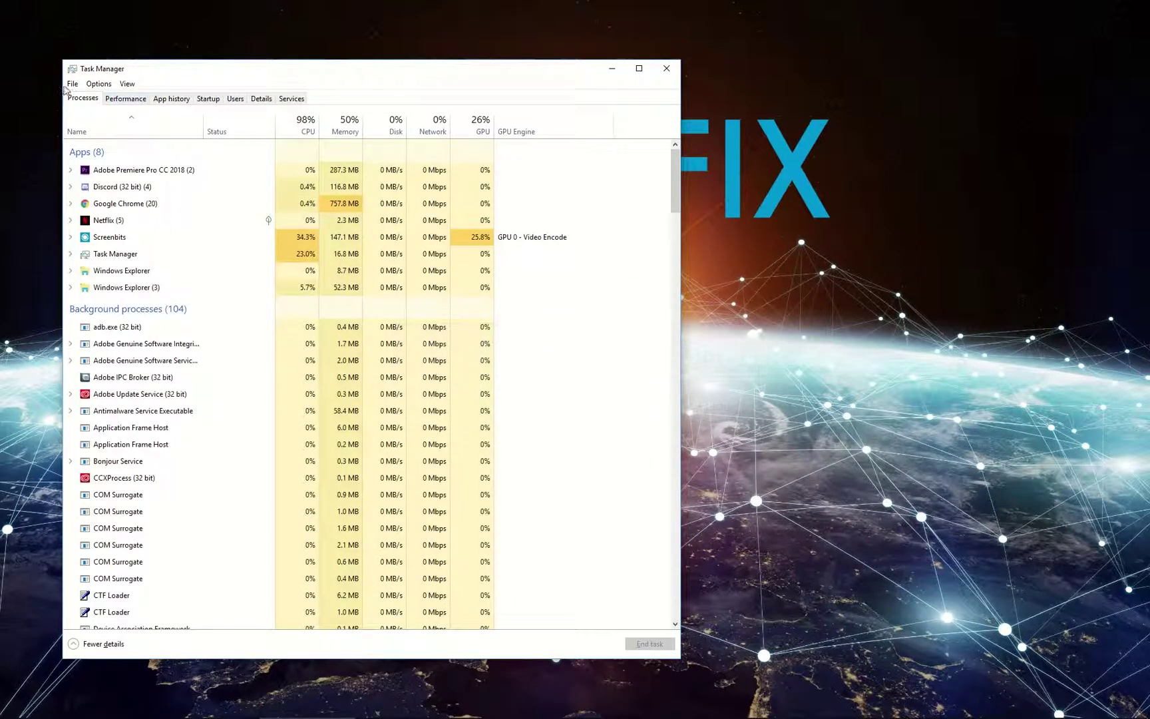
Run 'control panel' as a new task from Task Manager, then open Device Manager from it.
left_click(72, 84)
left_click(104, 98)
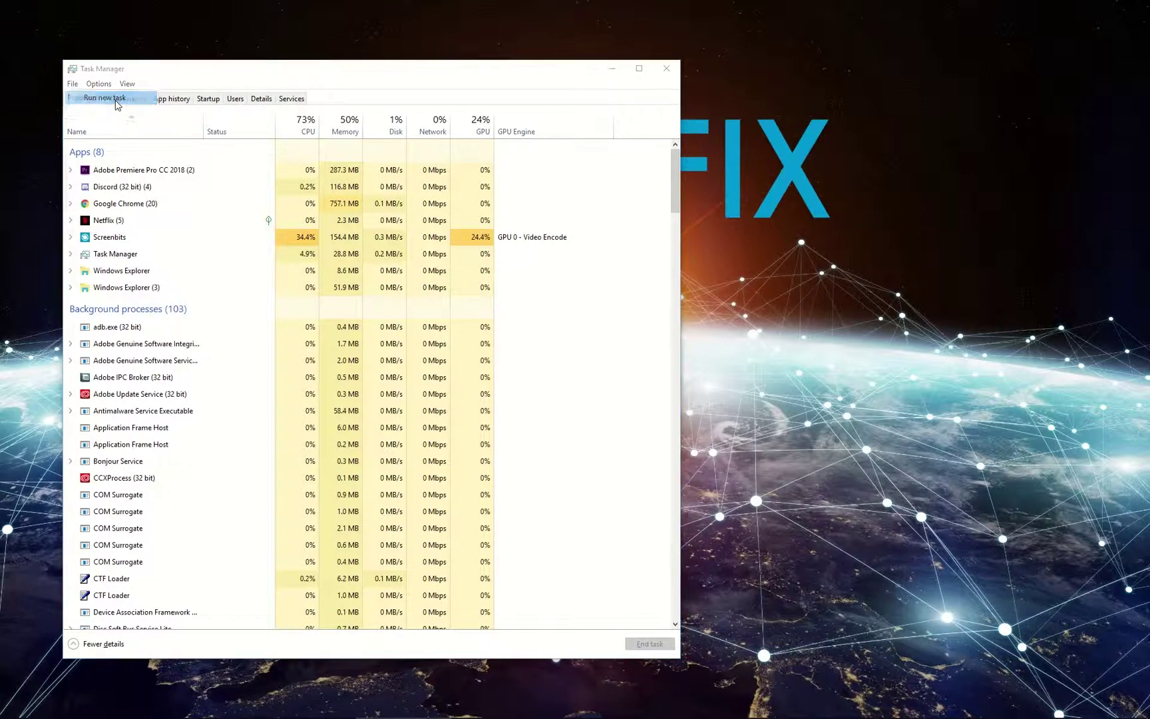
left_click(177, 155)
key("ctrl+a")
type("control panel")
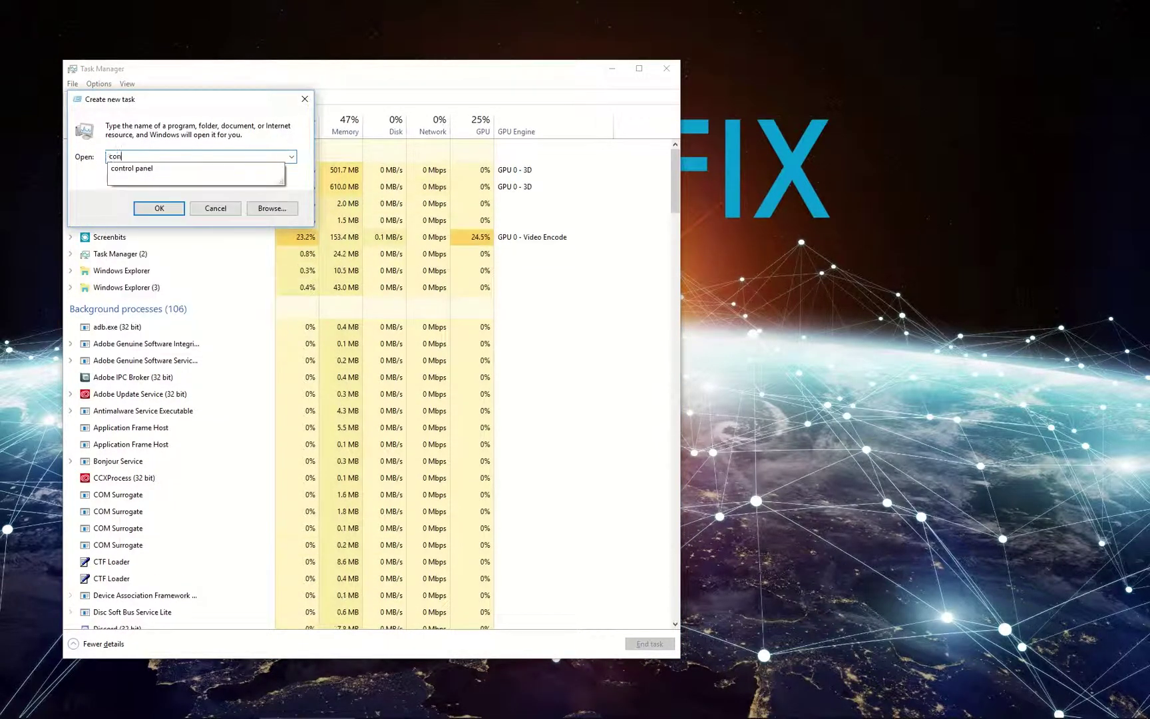
key("Return")
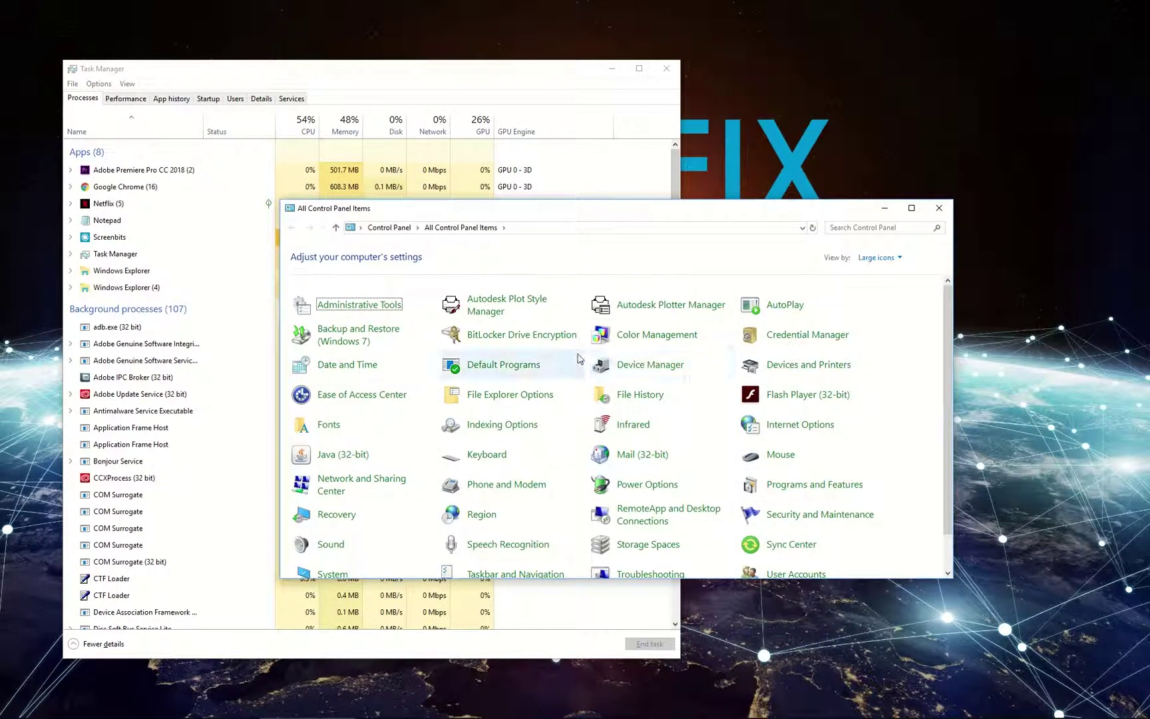
left_click(661, 360)
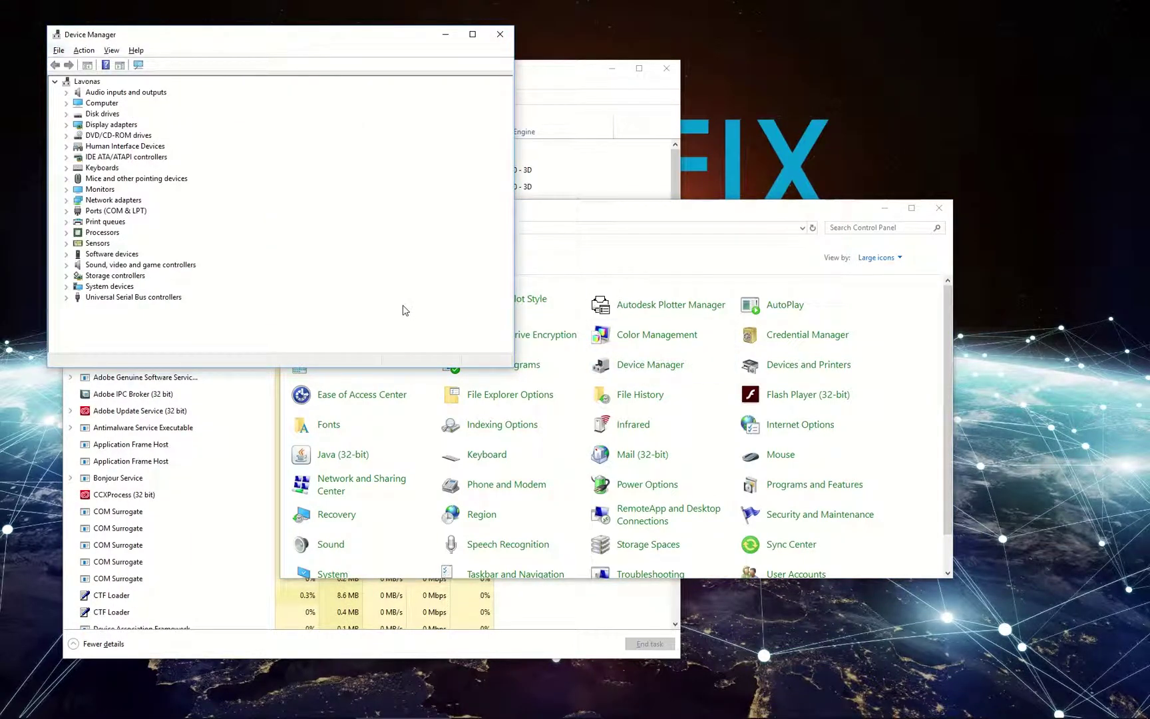
Expand Display adapters and Sound, video and game controllers to find the NVIDIA GeForce GTX 760 and VIA HD Audio.
left_click(98, 124)
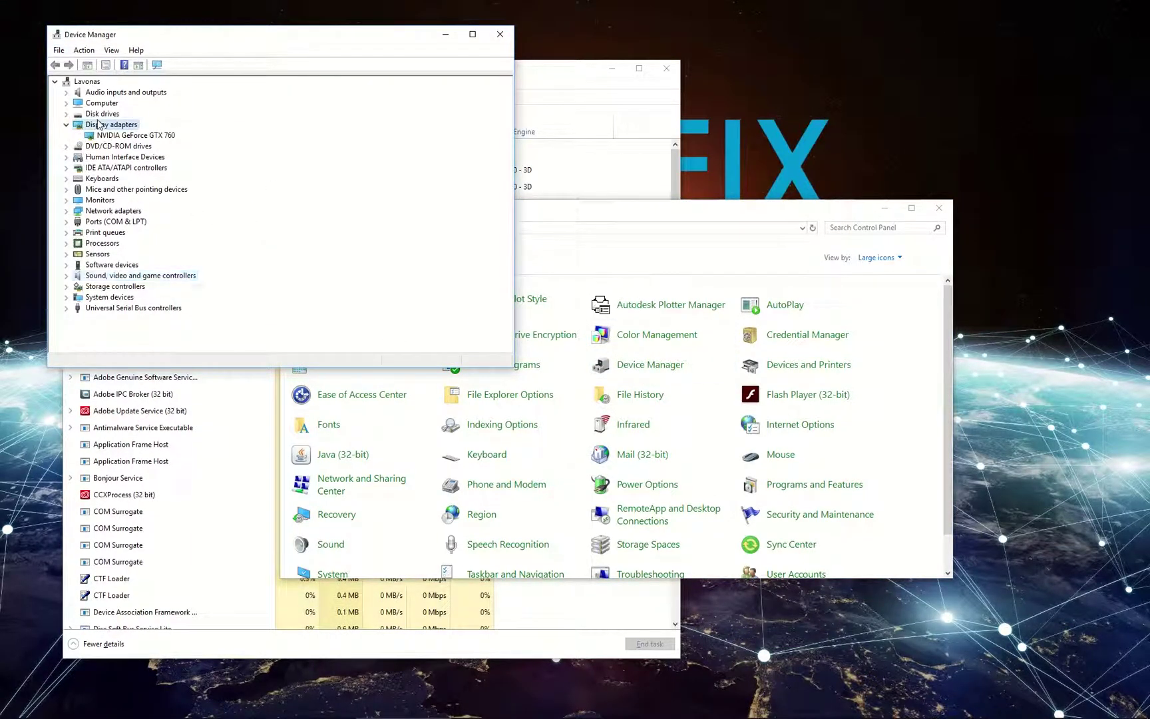
left_click(139, 136)
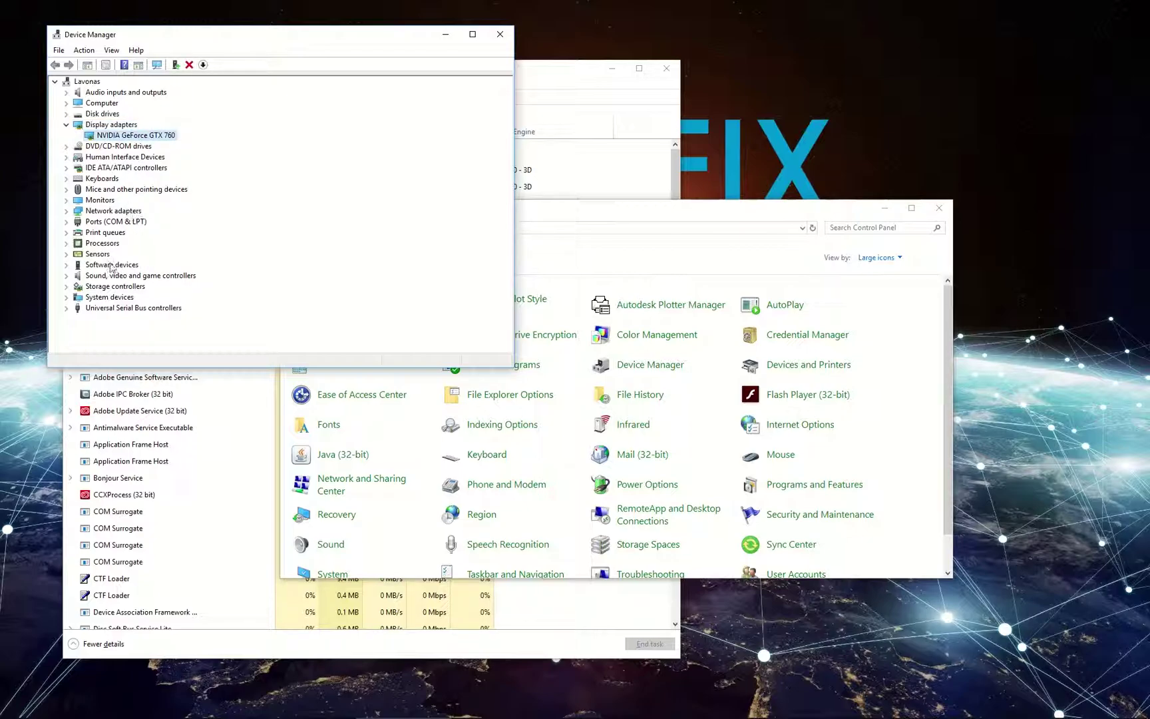
left_click(67, 276)
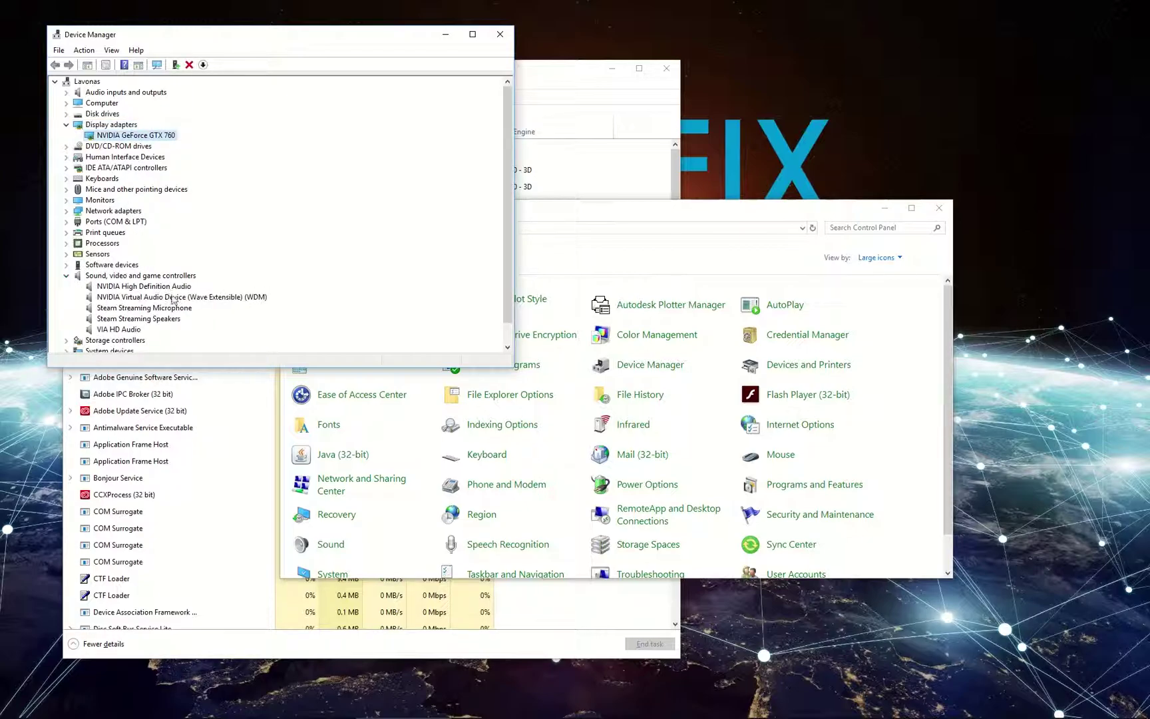
left_click(119, 330)
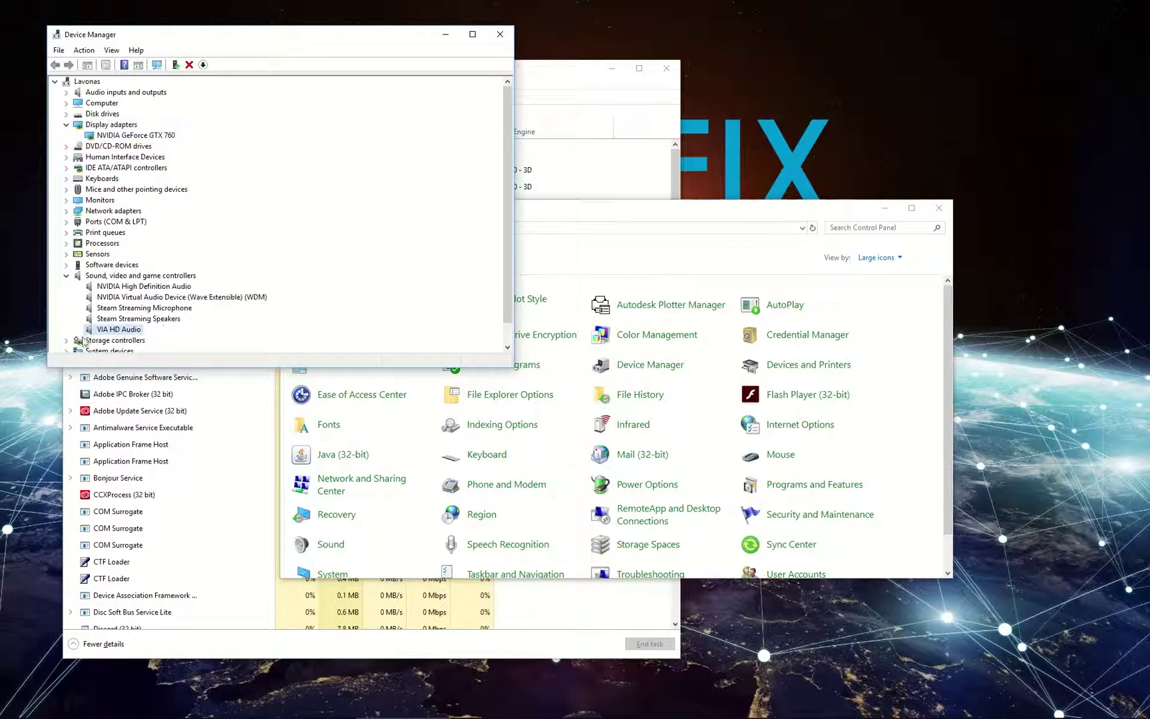
Uninstall the NVIDIA GeForce GTX 760 graphics card, deleting its driver software.
left_click(134, 136)
right_click(134, 135)
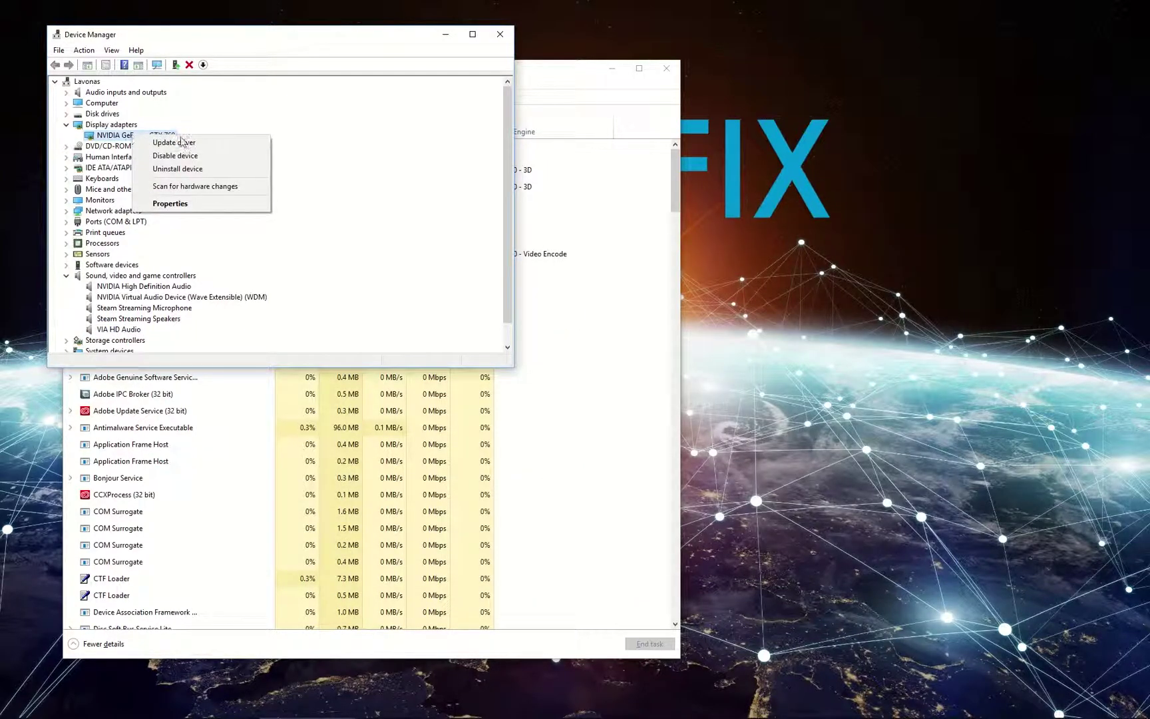
left_click(178, 169)
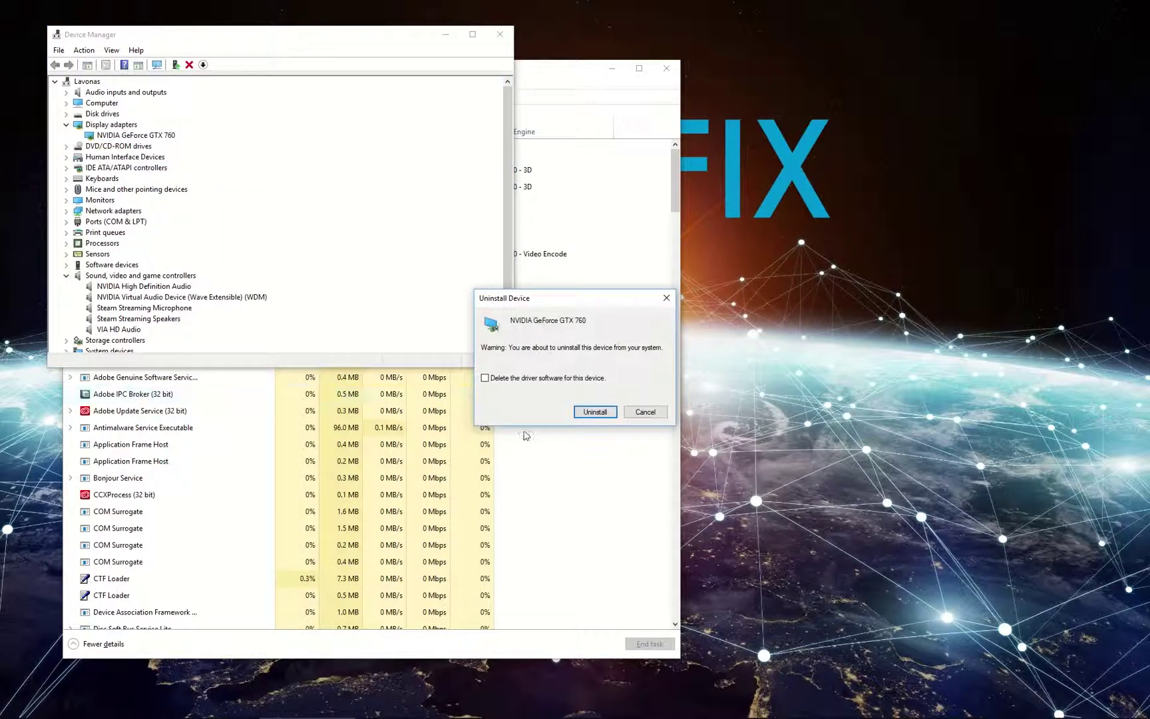
left_click(485, 378)
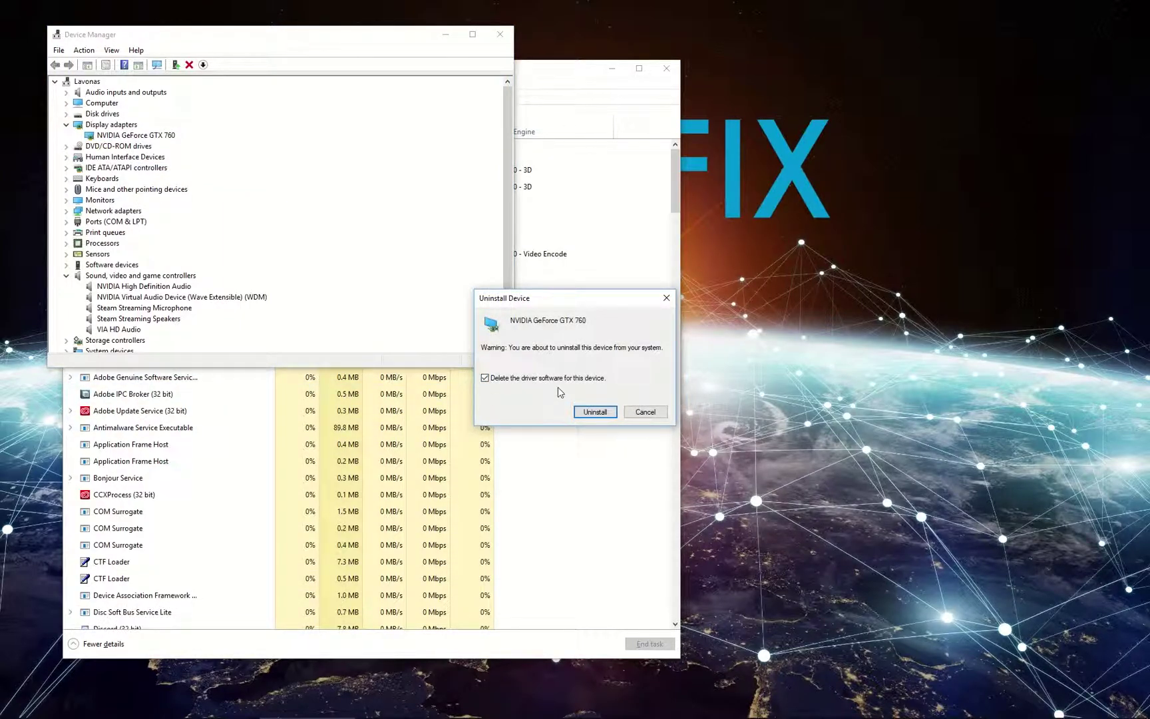
left_click(596, 412)
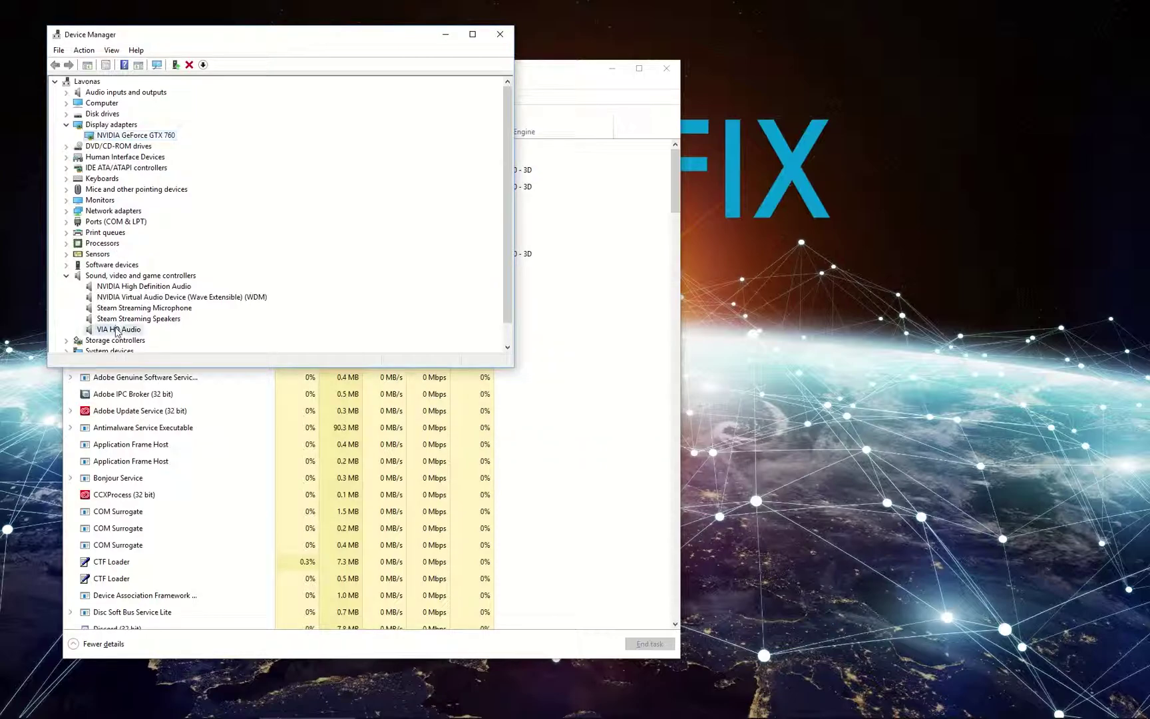
Uninstall the VIA HD Audio device.
right_click(116, 331)
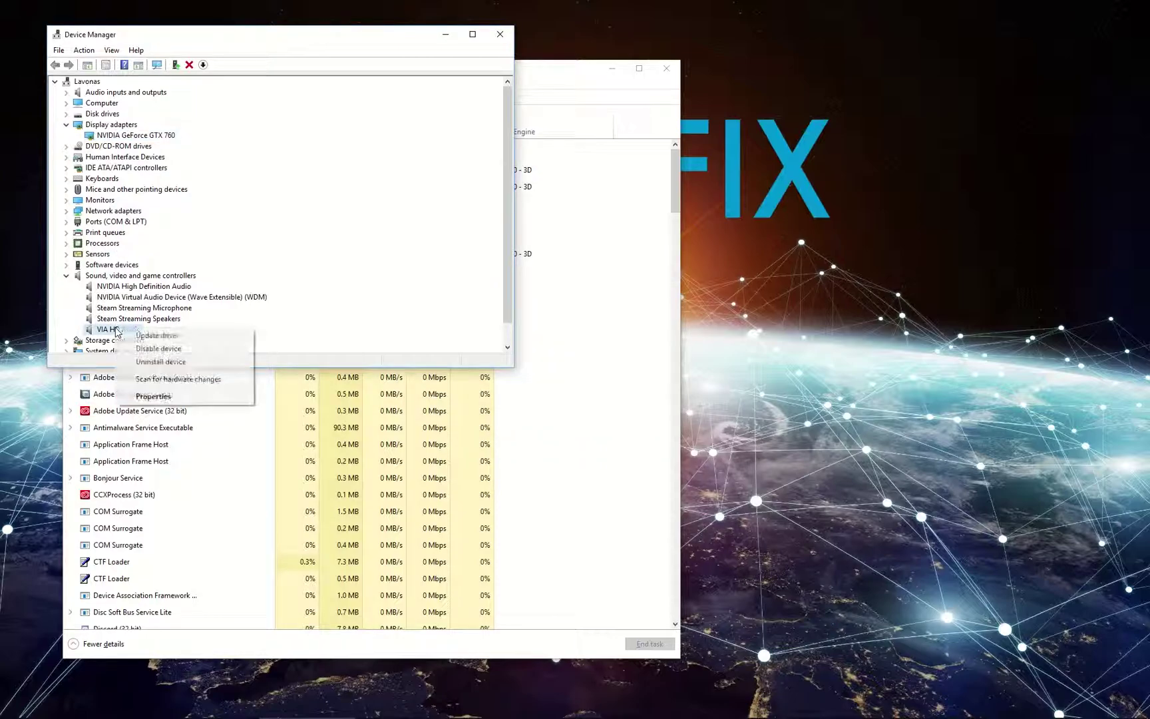
left_click(161, 363)
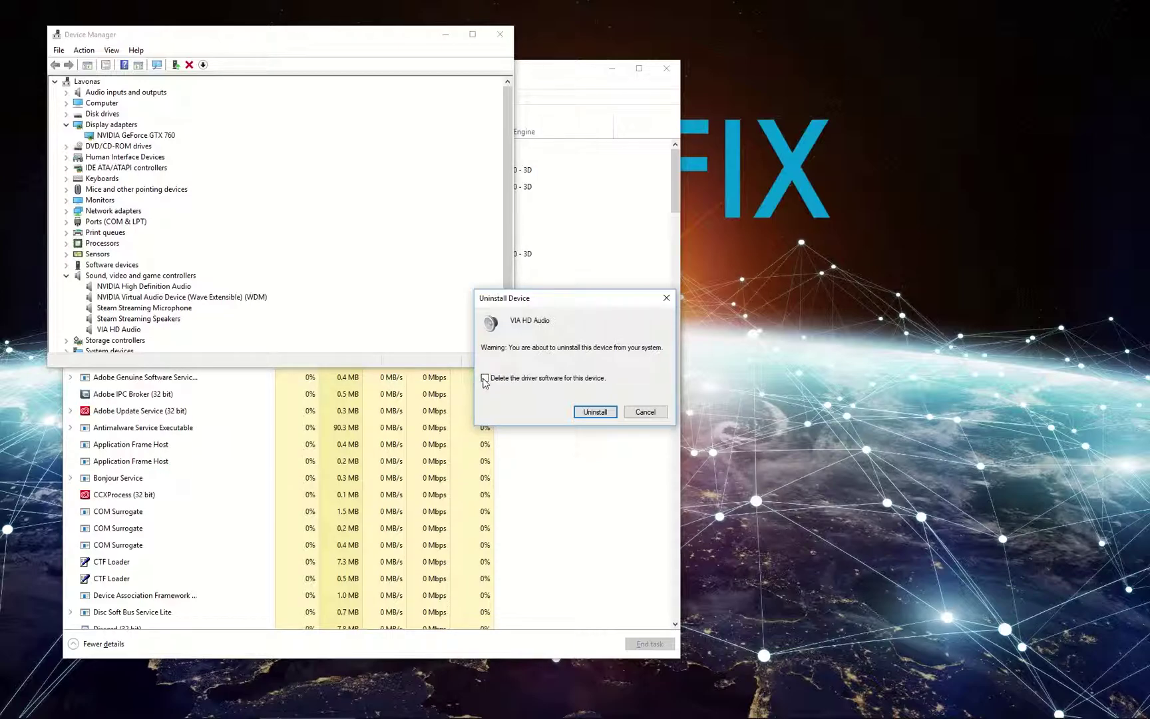
left_click(594, 412)
key("super")
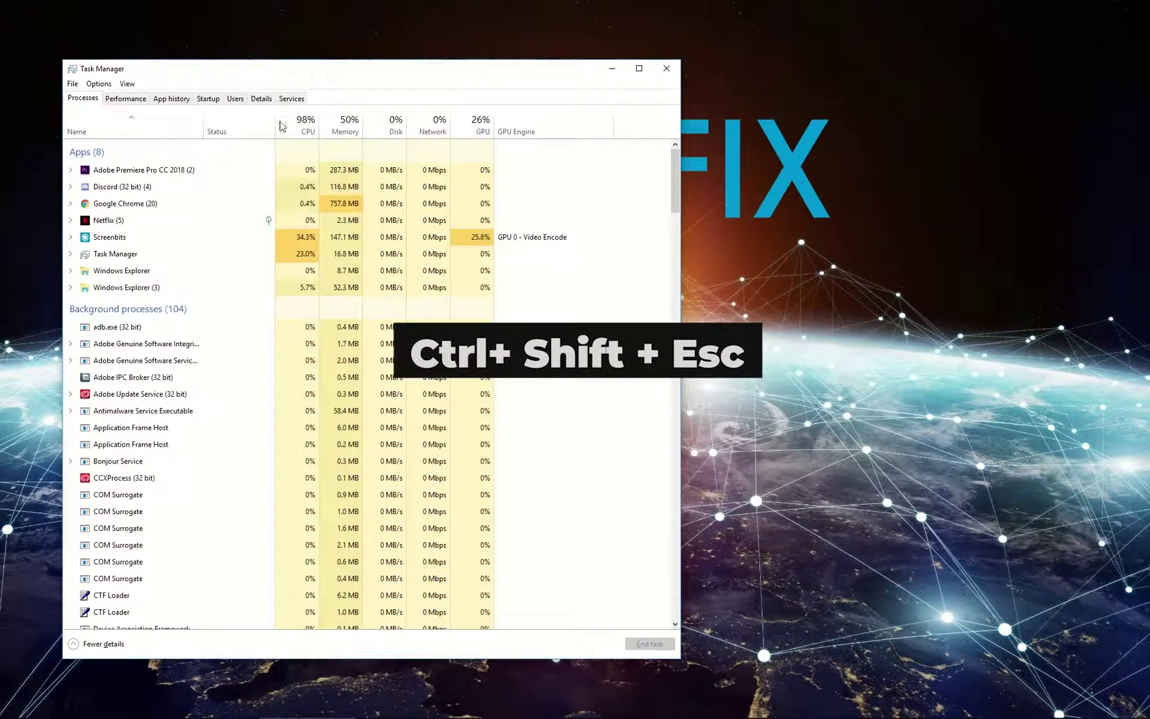
Launch cmd as a new Task Manager task with administrative privileges.
left_click(72, 83)
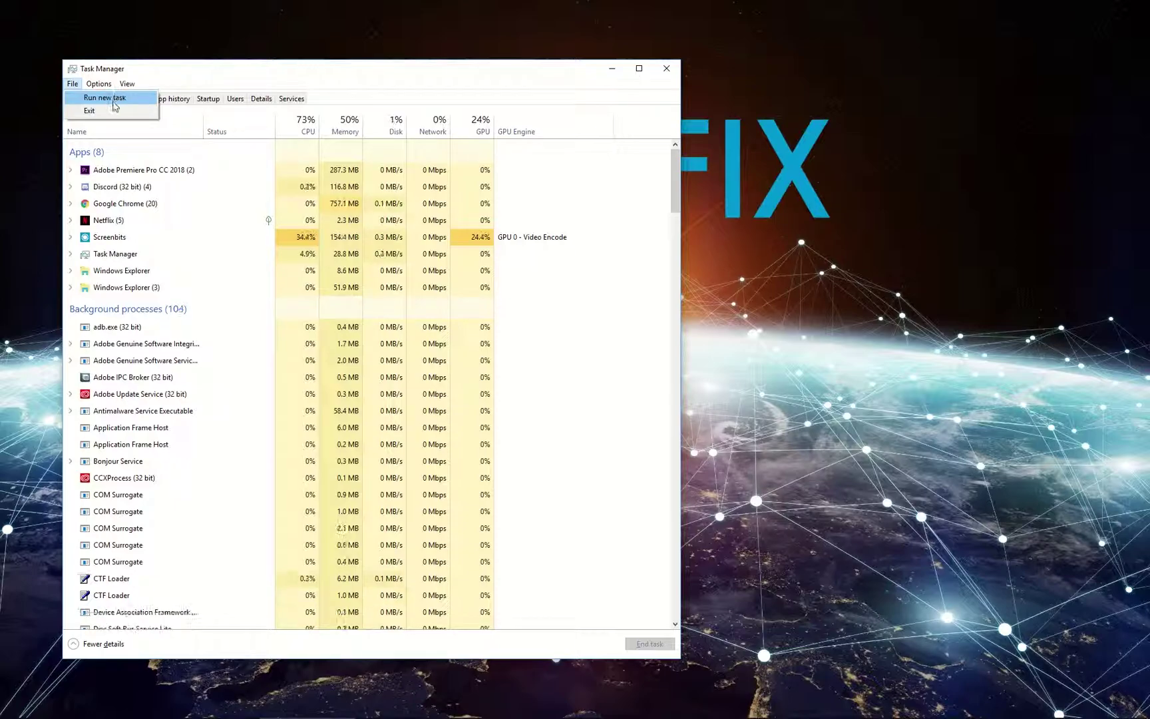
left_click(114, 102)
double_click(144, 155)
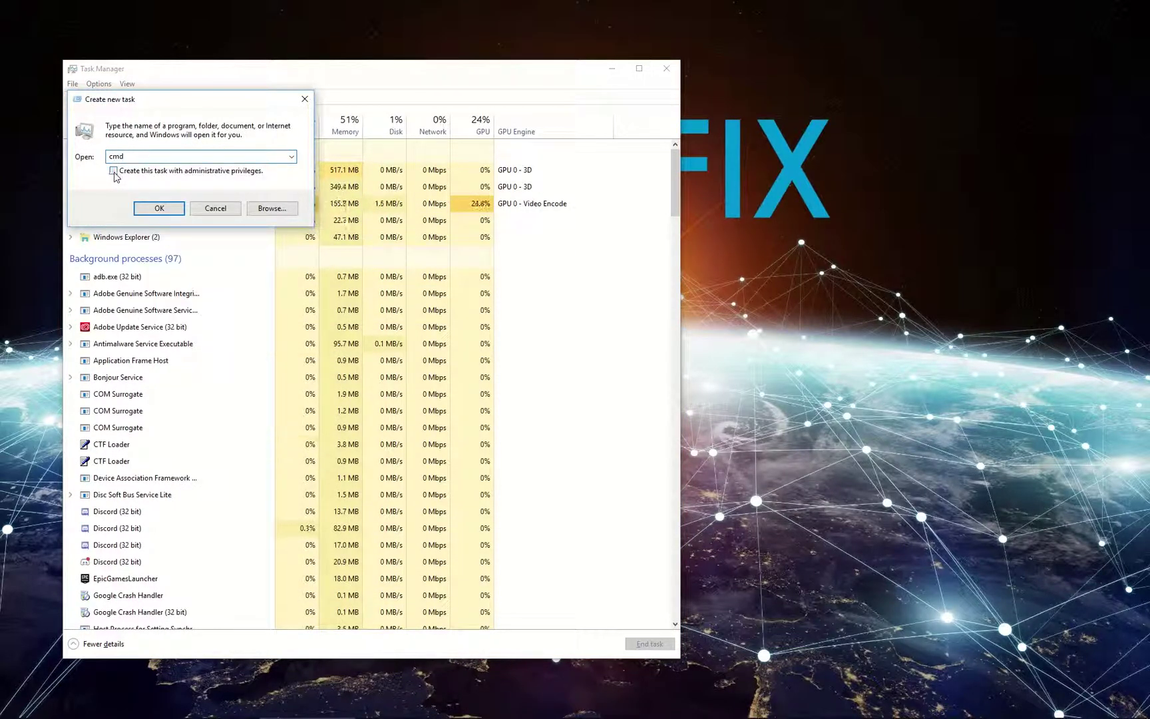
left_click(155, 210)
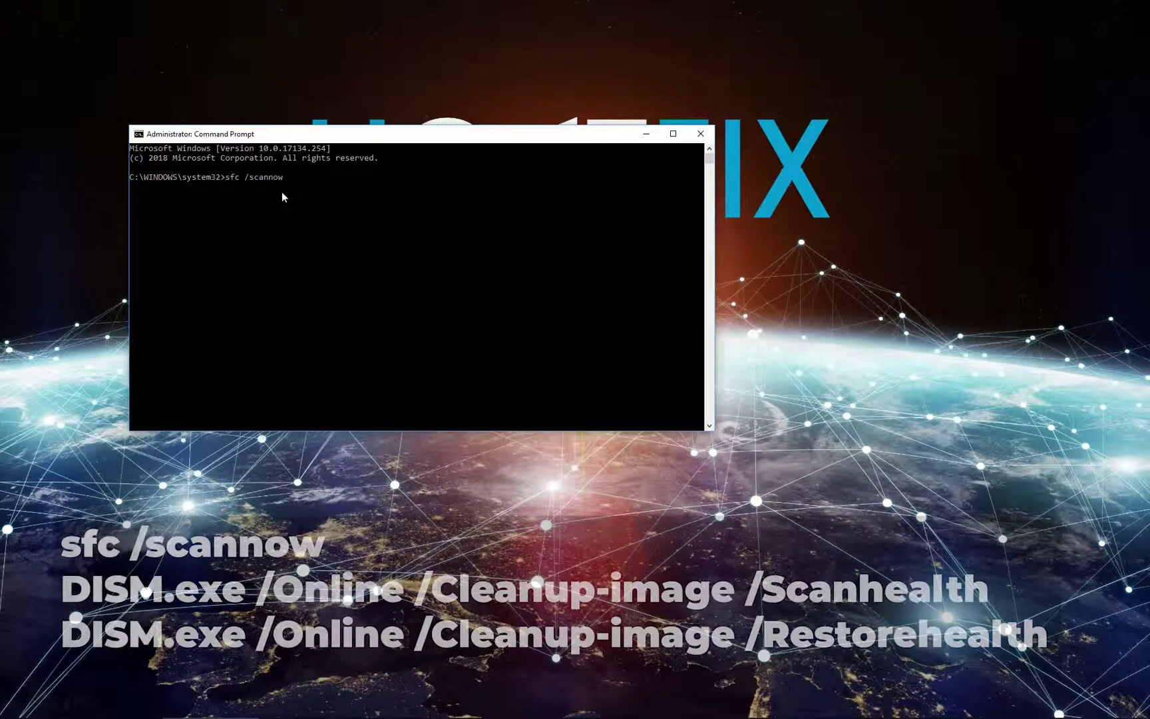
Run sfc /scannow, then DISM.exe /Online /Cleanup-image with /Scanhealth and /Restorehealth.
key("Return")
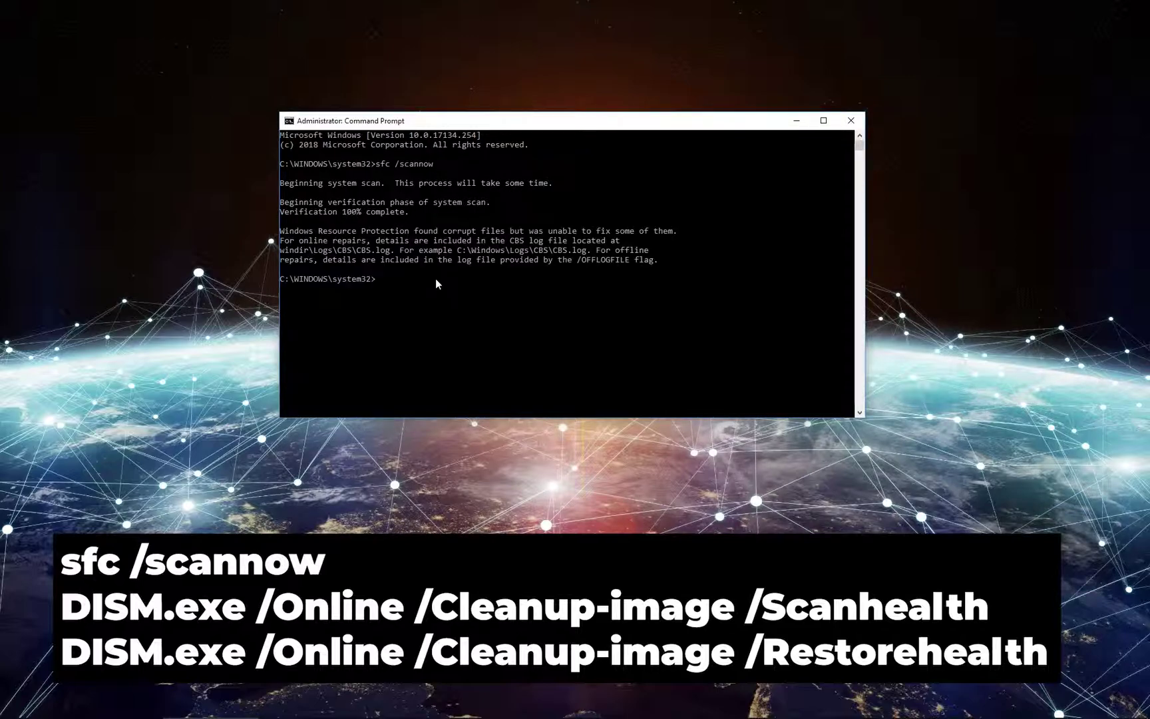
type("DISM.exe /Online /Cleanup-image /Scanhealth")
key("Return")
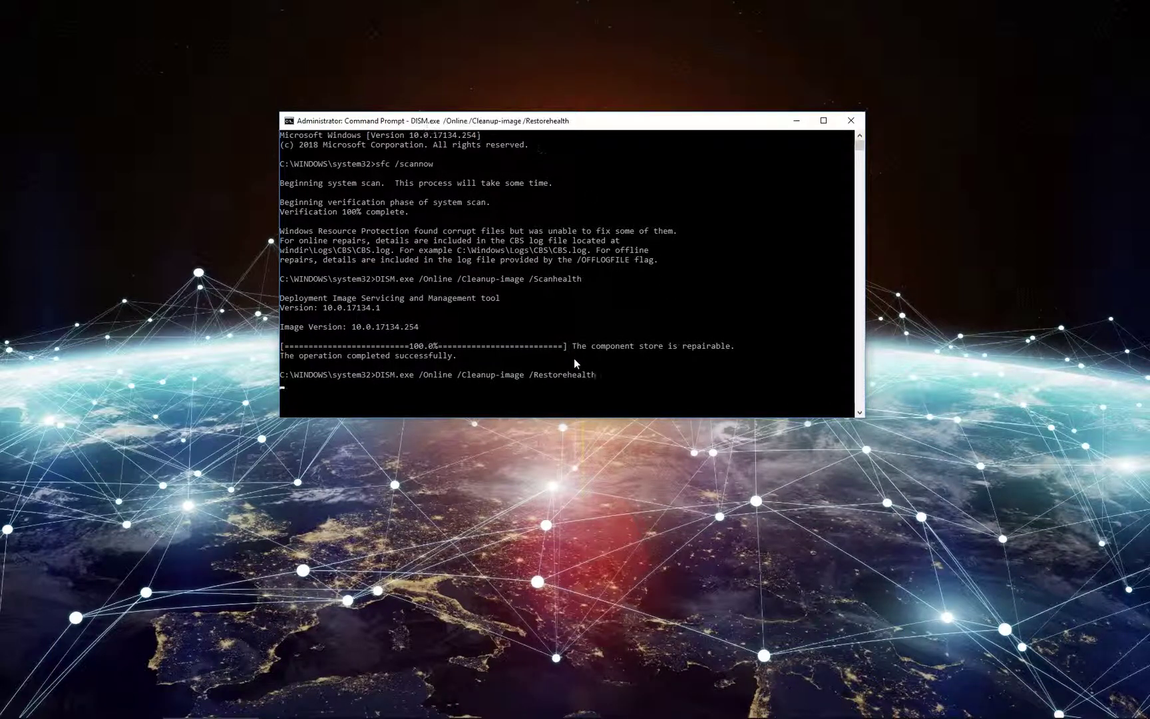
key("Return")
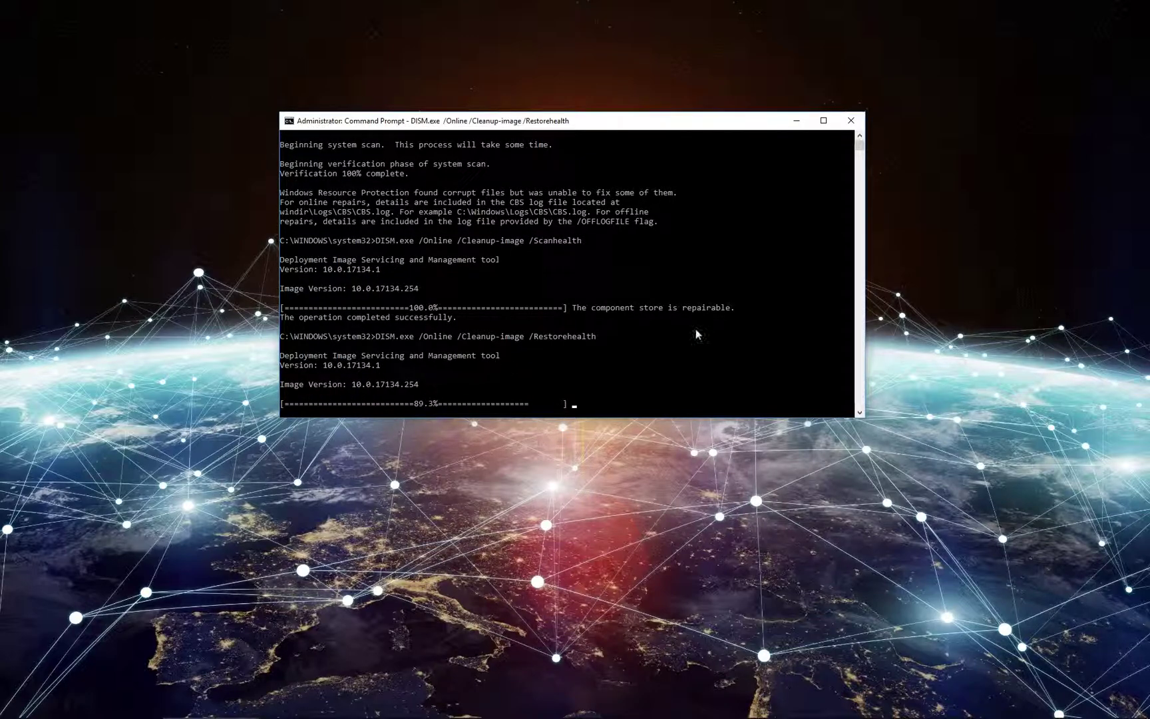